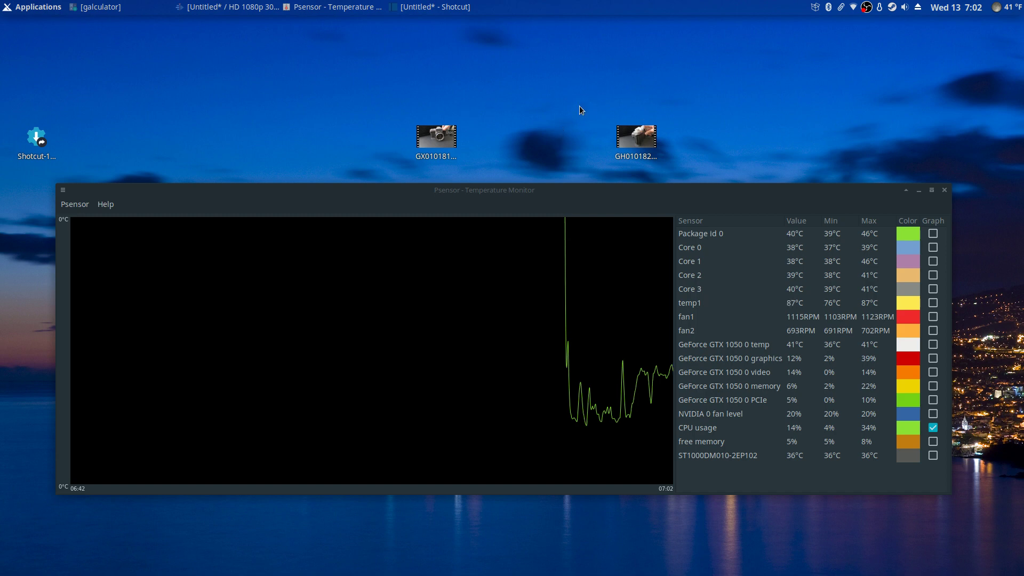
# - Check GH010182.MP4's file size in Properties: 342.5 MB
pyautogui.moveTo(586, 105); pyautogui.dragTo(701, 181)
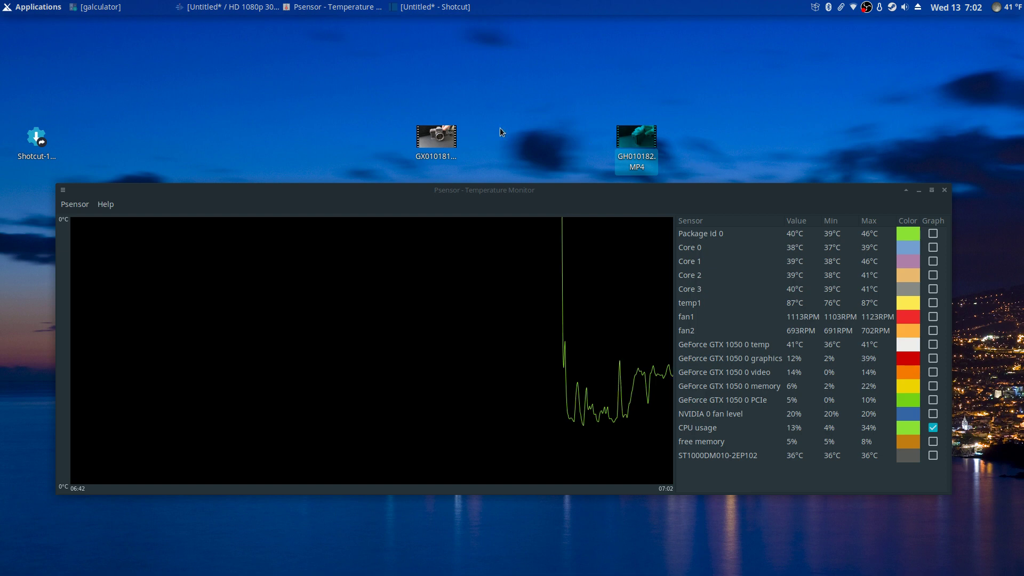
pyautogui.click(552, 129)
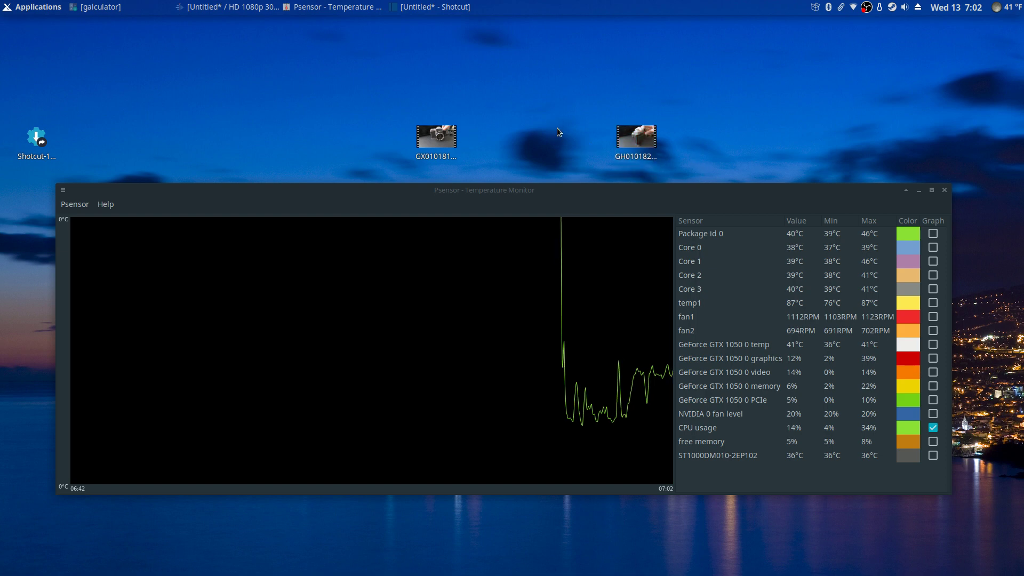
pyautogui.rightClick(628, 135)
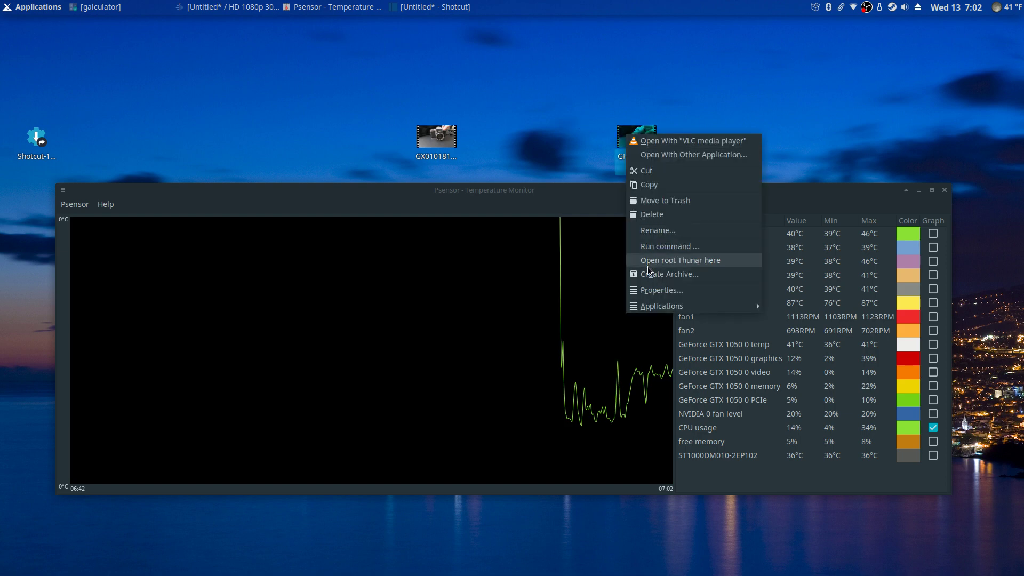
pyautogui.click(649, 291)
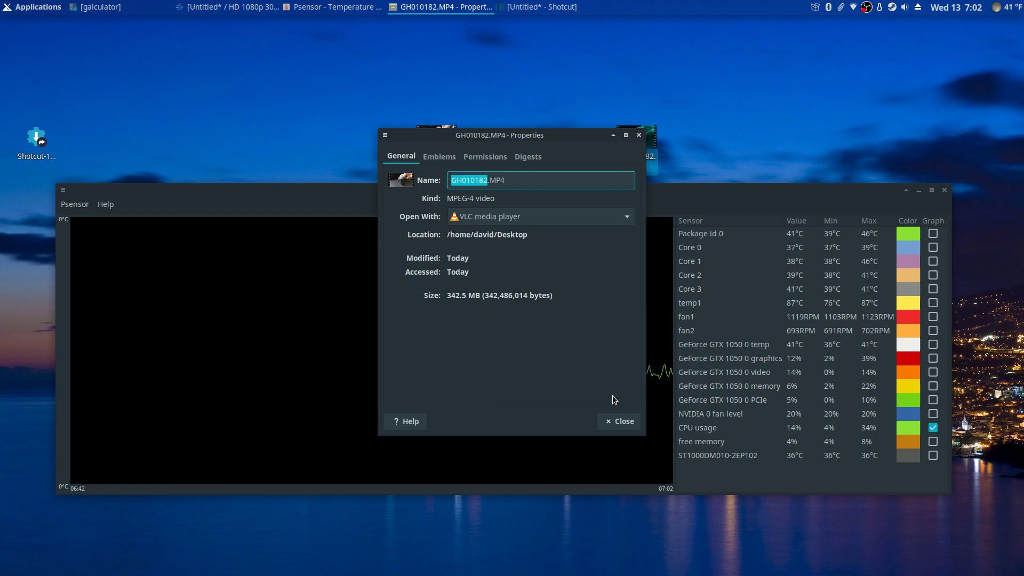
pyautogui.click(618, 421)
# - Check GX010181.MP4's file size in Properties: 273.8 MB
pyautogui.rightClick(438, 145)
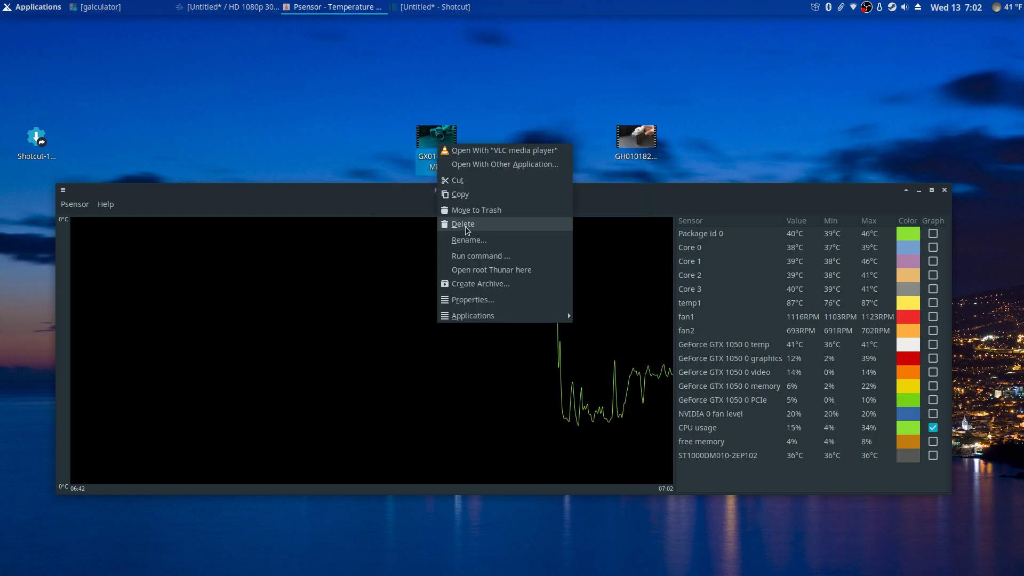
pyautogui.click(485, 302)
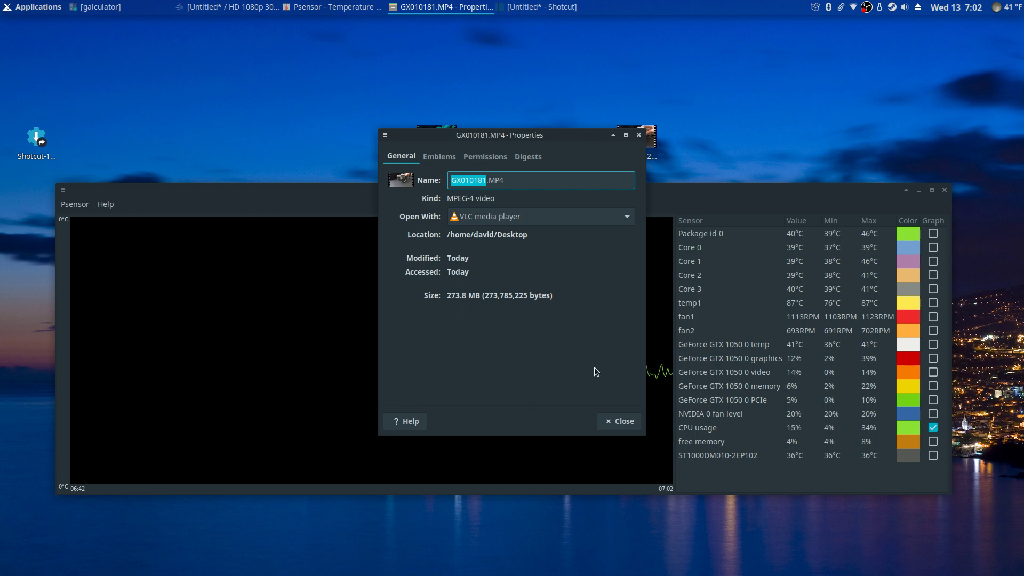
pyautogui.click(617, 421)
# - Bring galculator forward, reposition it slightly, then minimize it
pyautogui.click(122, 5)
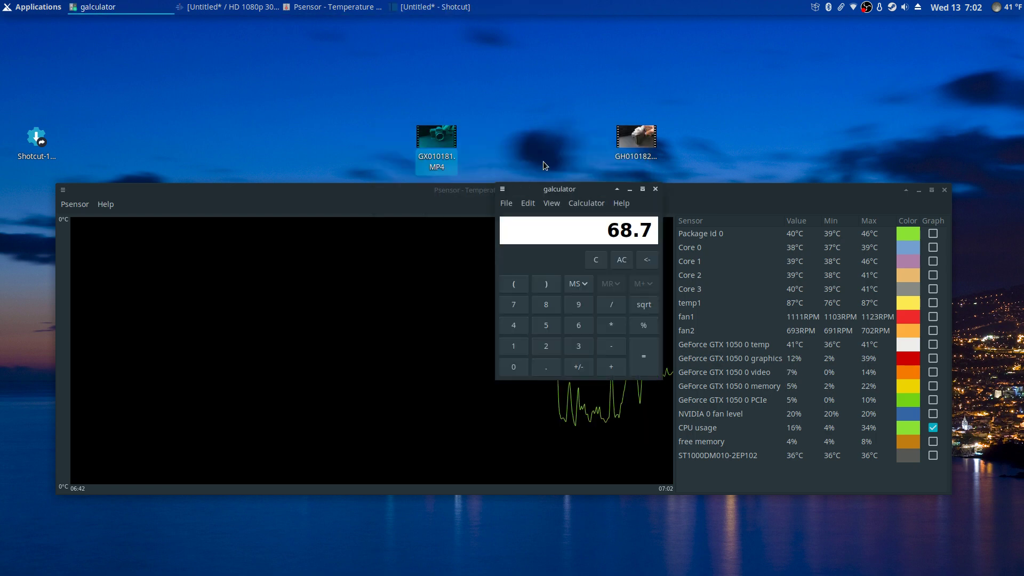
pyautogui.moveTo(570, 196); pyautogui.dragTo(536, 190)
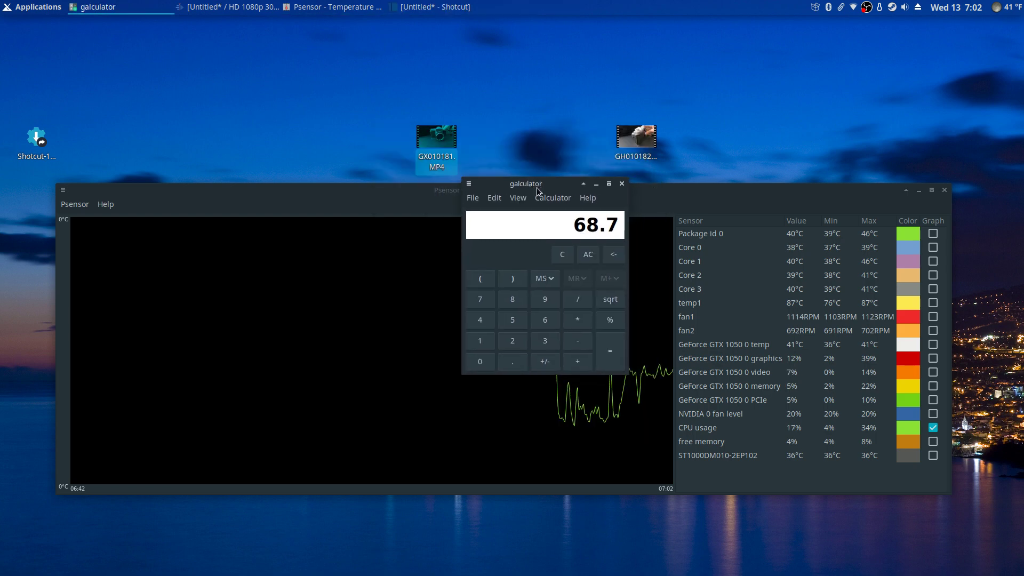
pyautogui.click(129, 6)
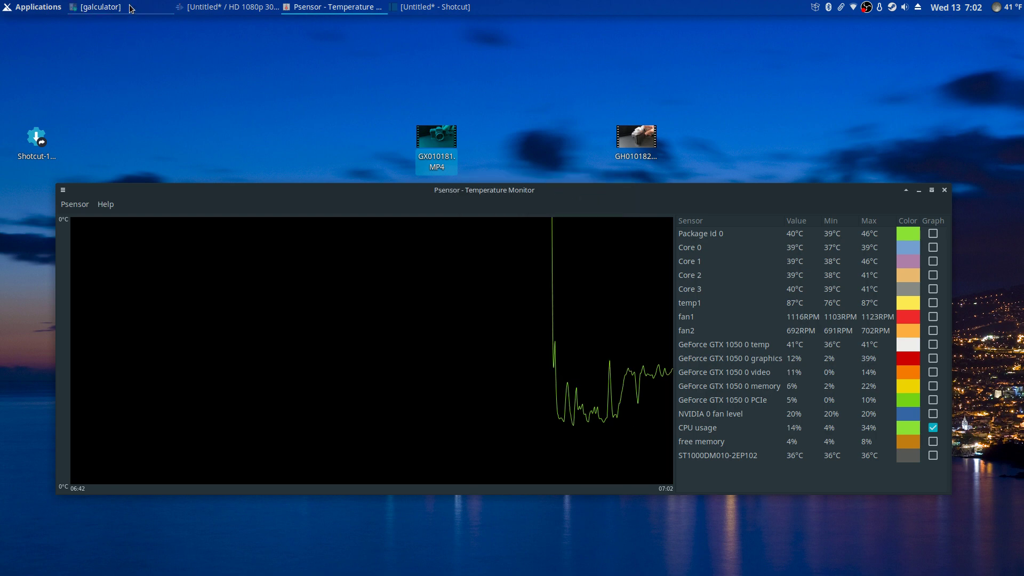
# - Play GH010182.MP4 in VLC with Psensor raised to watch CPU climb to about 47%
pyautogui.click(367, 131)
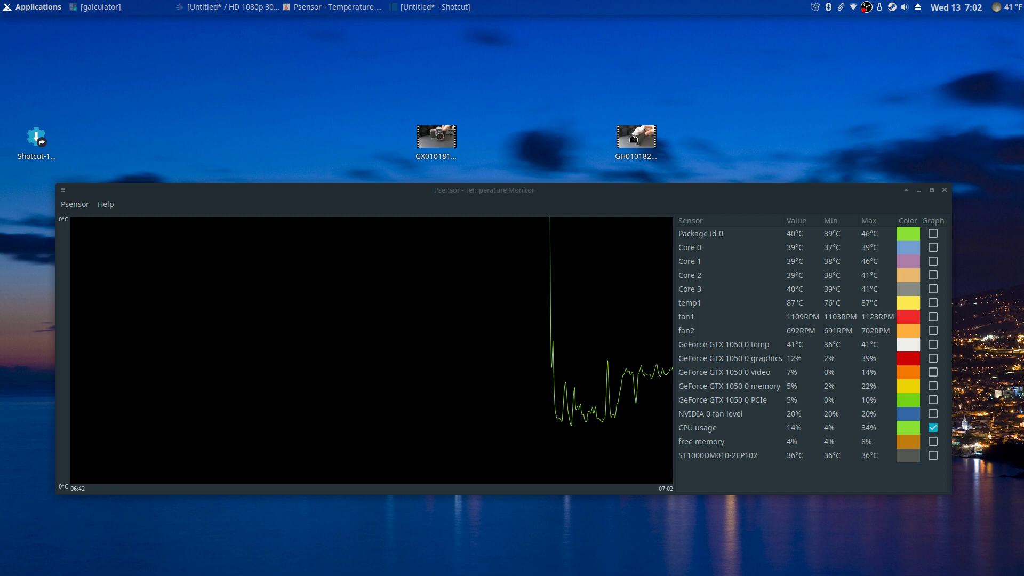
pyautogui.moveTo(633, 138)
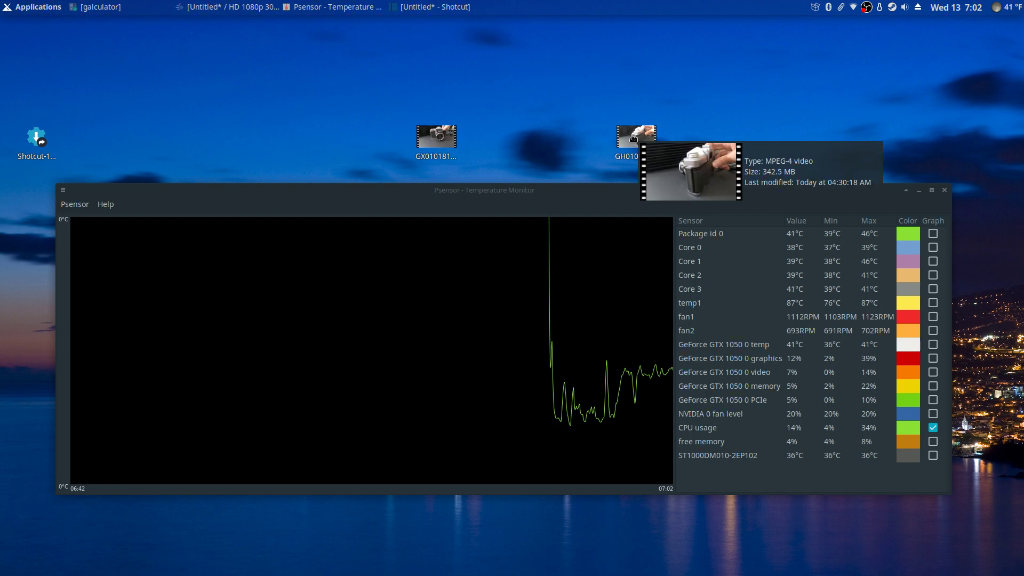
pyautogui.doubleClick(634, 137)
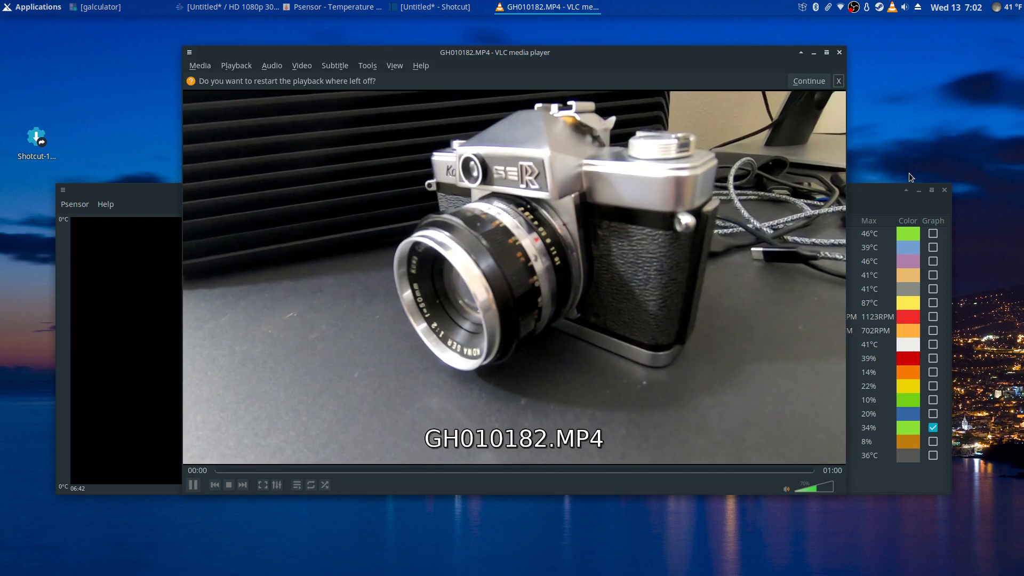
pyautogui.click(874, 190)
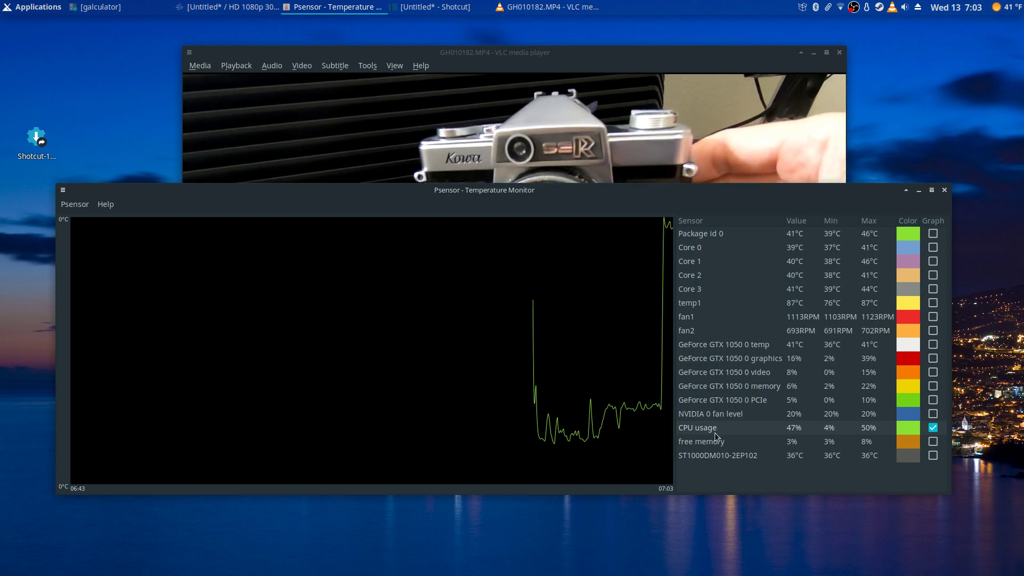
# - Close the previous player, then play GX010181.MP4 in VLC with Psensor in front
pyautogui.click(840, 51)
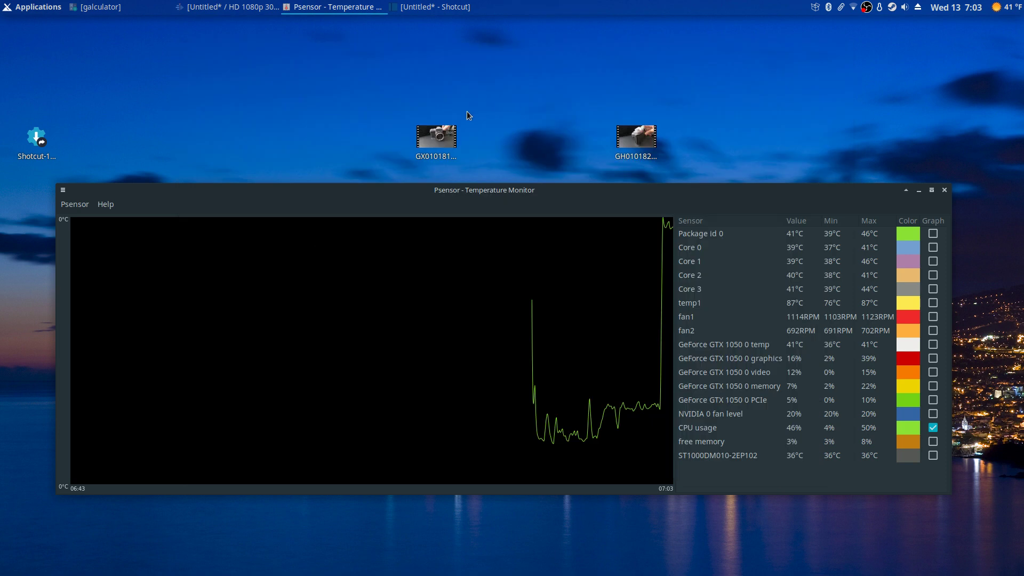
pyautogui.doubleClick(449, 134)
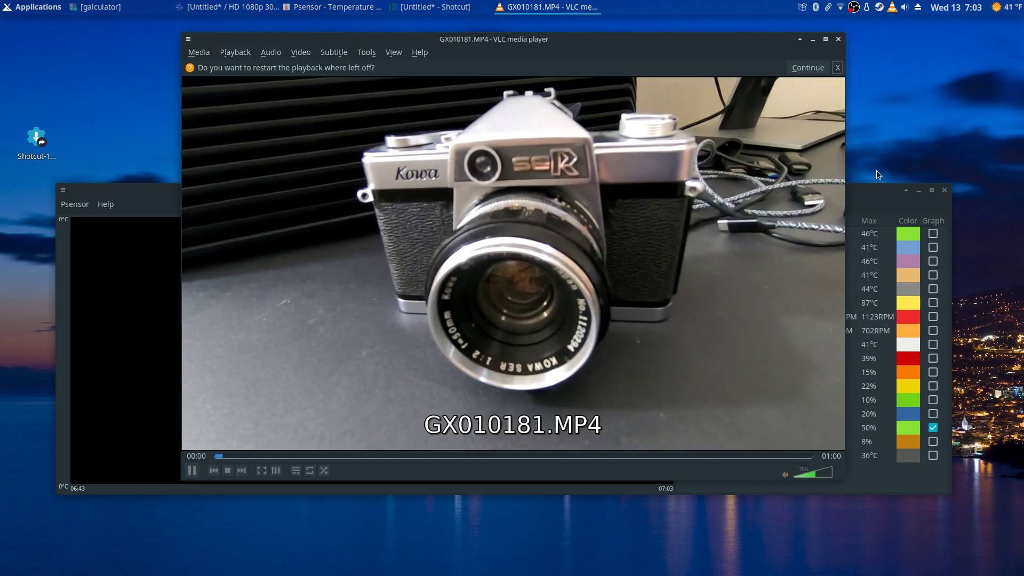
pyautogui.click(882, 193)
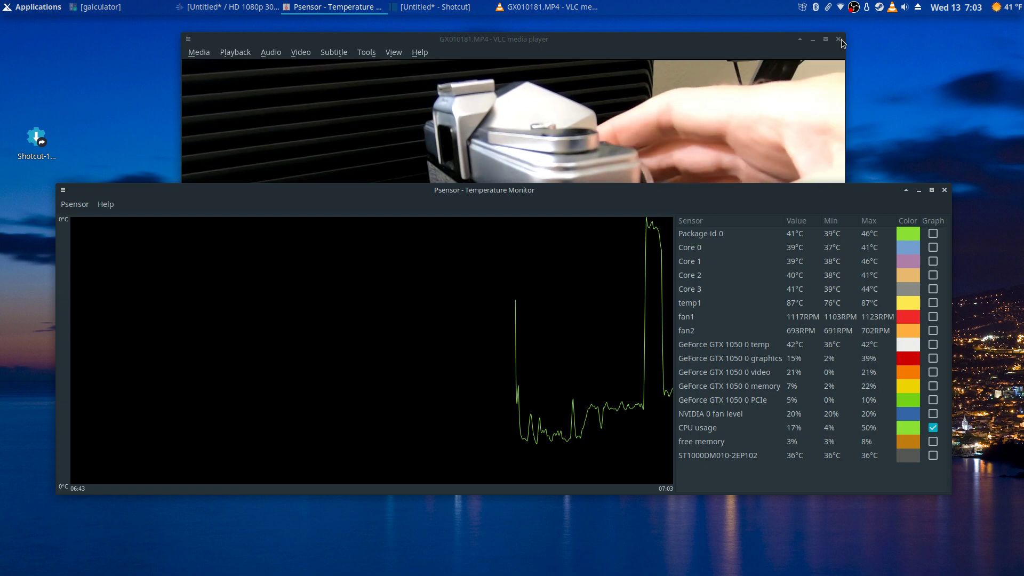
# - Close VLC and nudge Psensor while CPU usage settles to about 14%
pyautogui.click(841, 39)
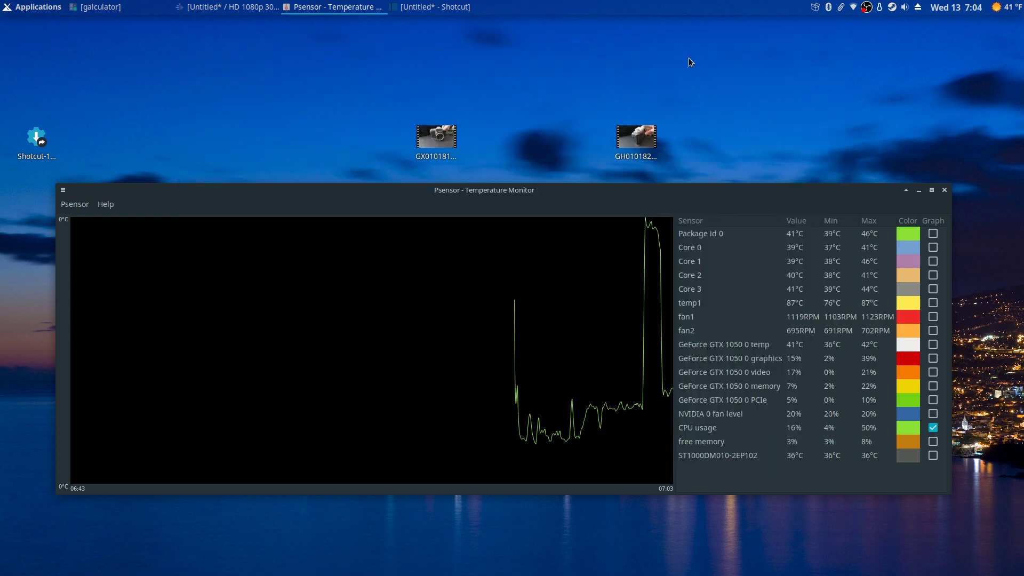
pyautogui.click(517, 131)
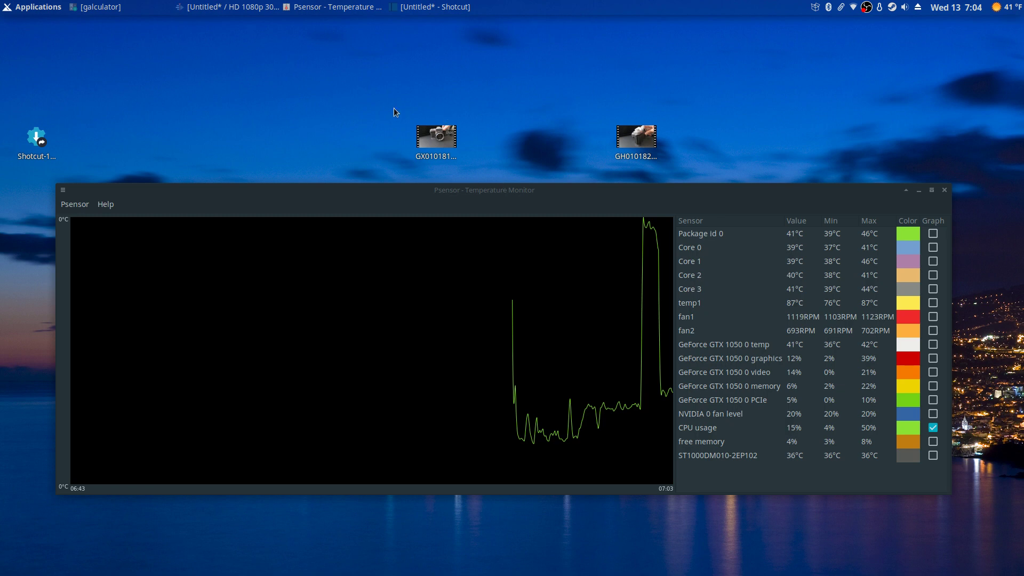
pyautogui.moveTo(559, 188); pyautogui.dragTo(549, 194)
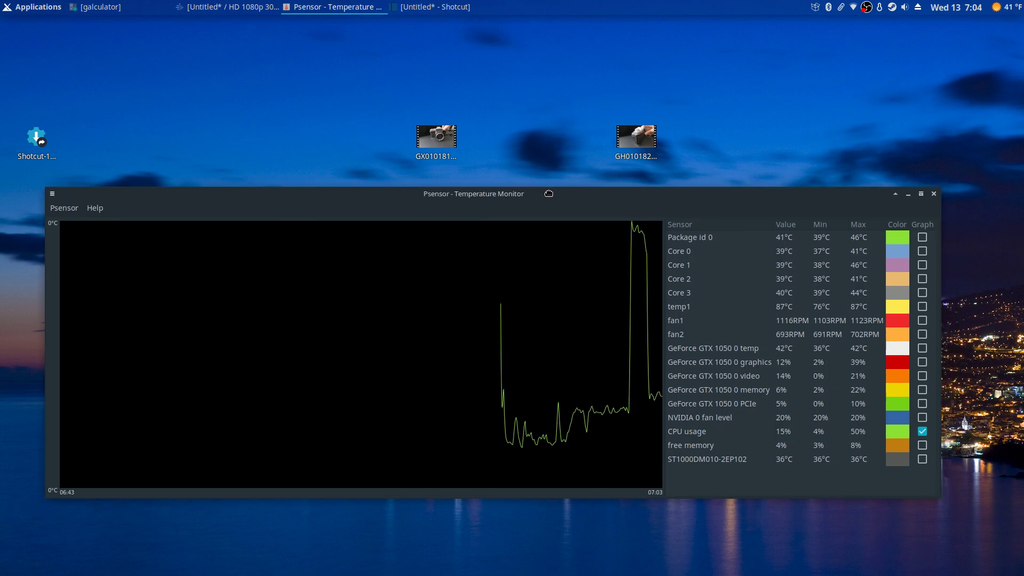
# - Bring the Kdenlive HD 1080p 30 fps project with both clips to the front
pyautogui.click(247, 5)
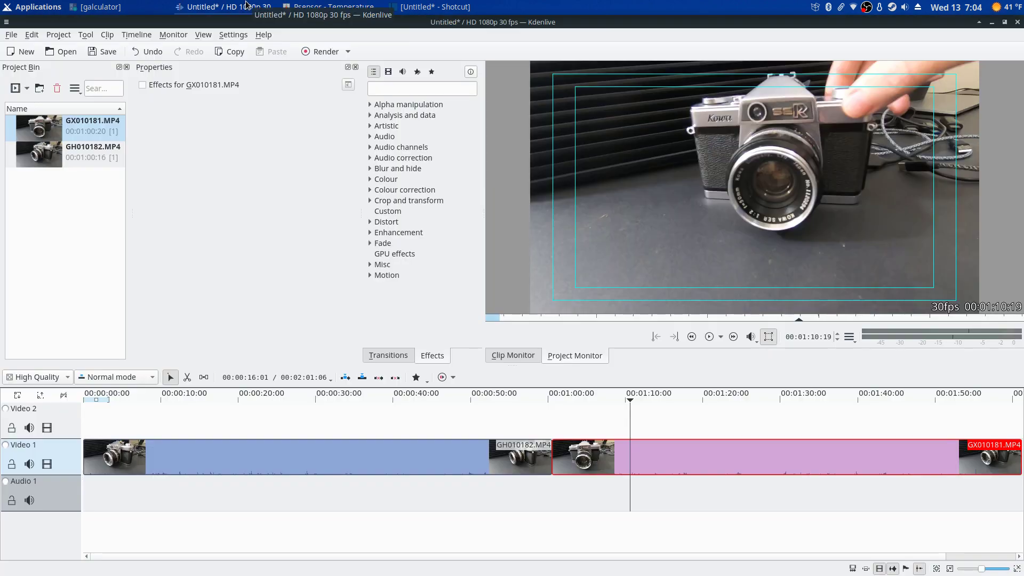
pyautogui.click(251, 7)
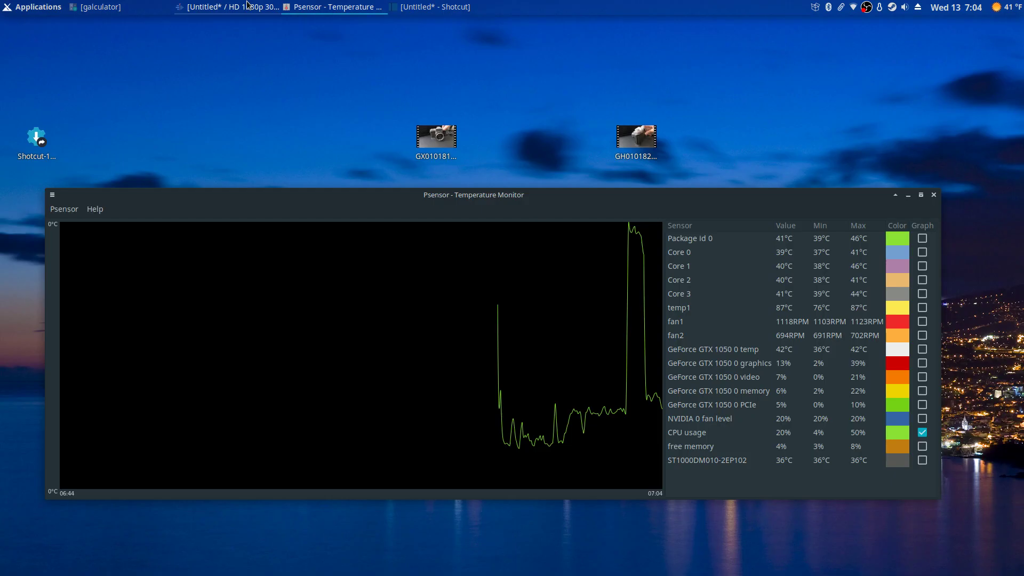
pyautogui.moveTo(422, 165)
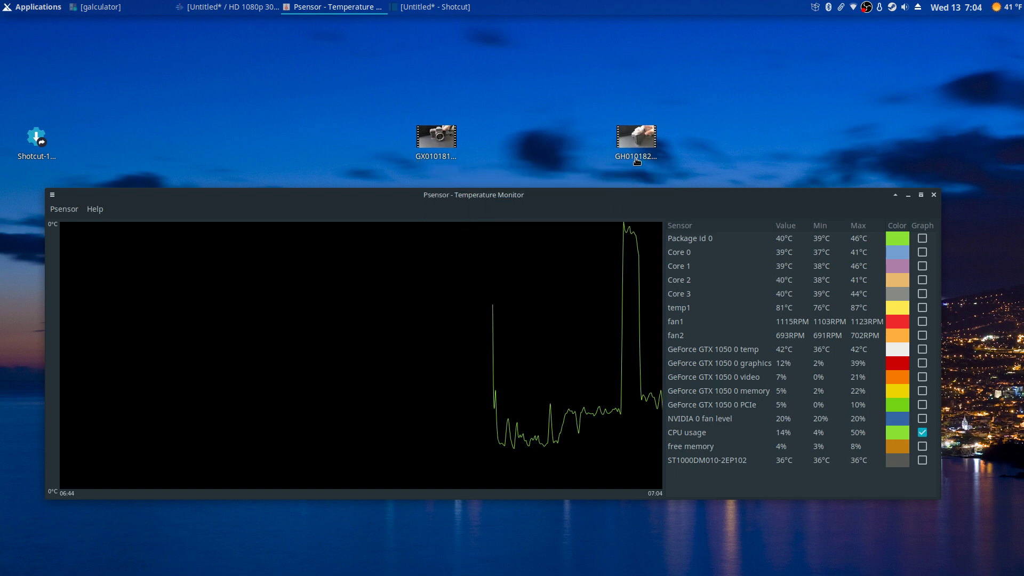
pyautogui.moveTo(637, 161)
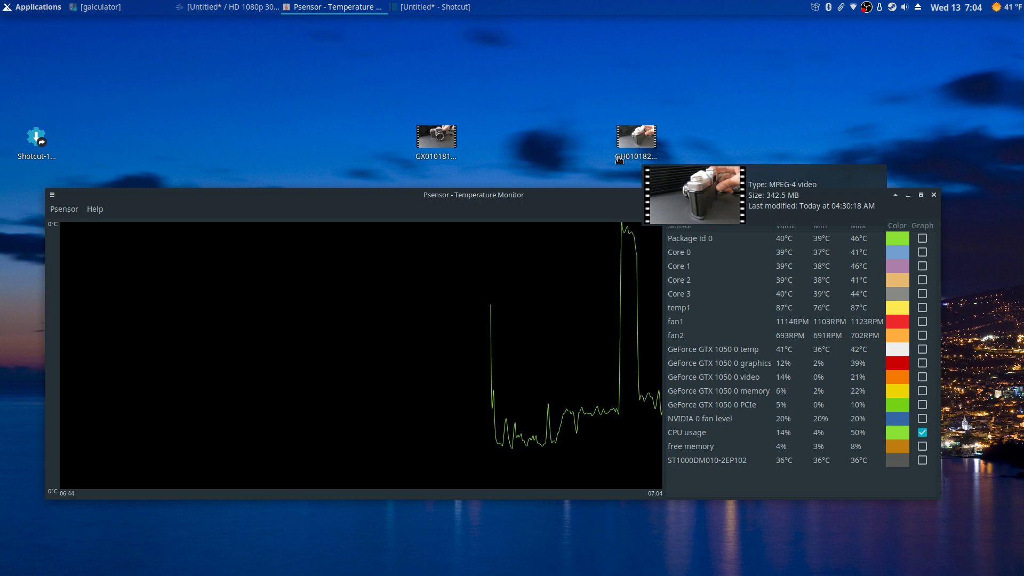
pyautogui.click(230, 7)
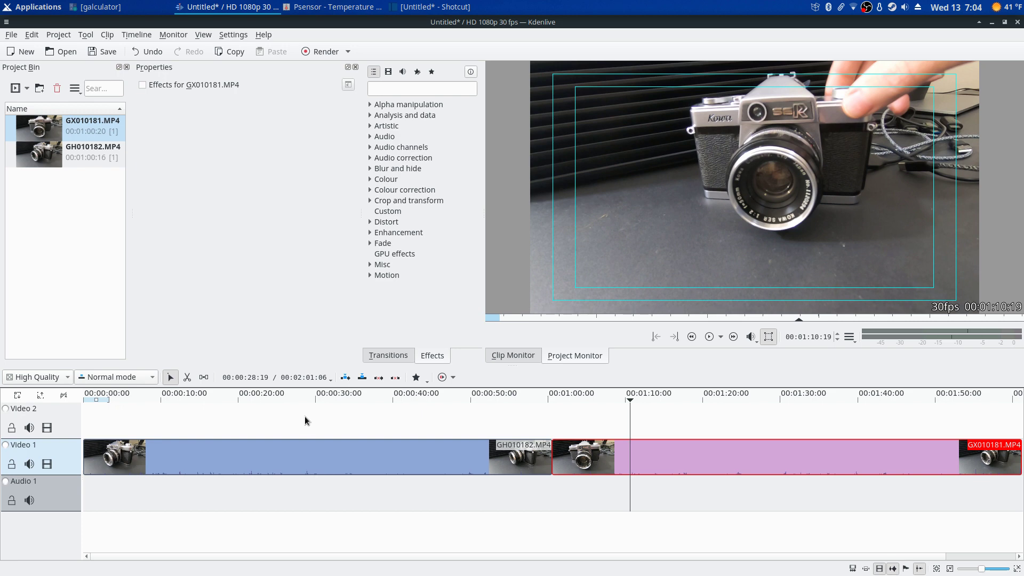
pyautogui.click(274, 429)
pyautogui.click(274, 424)
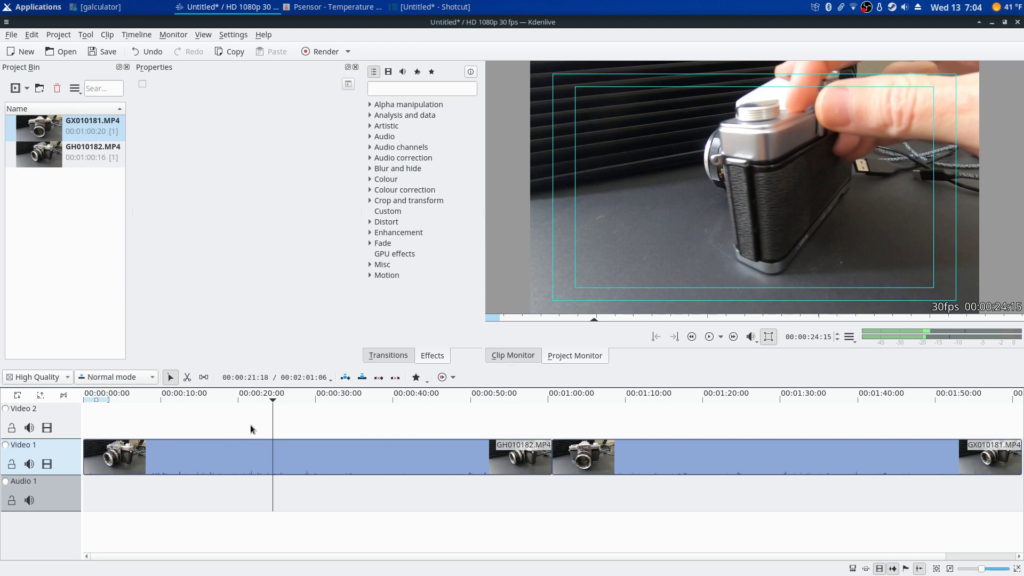
pyautogui.click(703, 339)
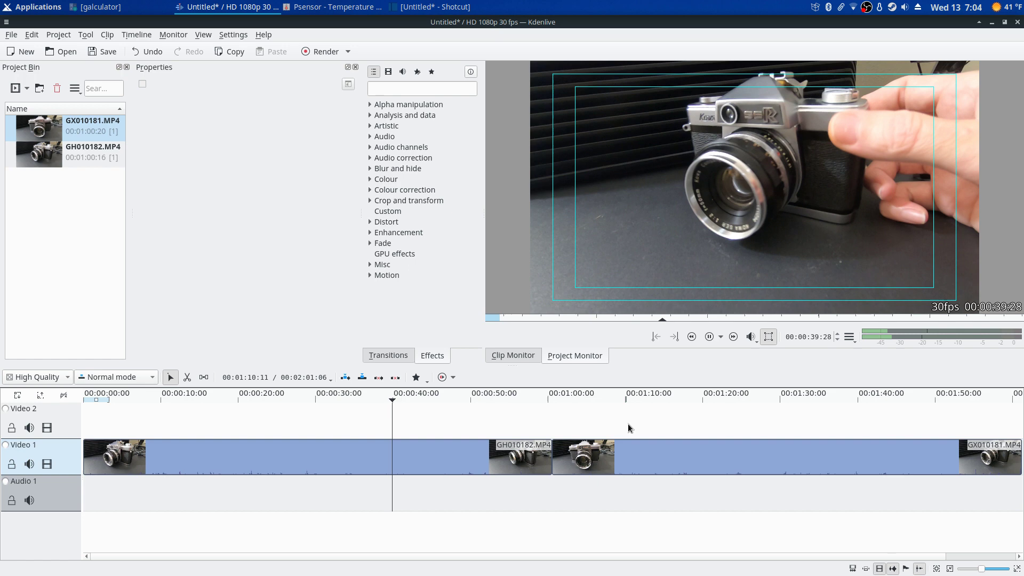
pyautogui.click(632, 396)
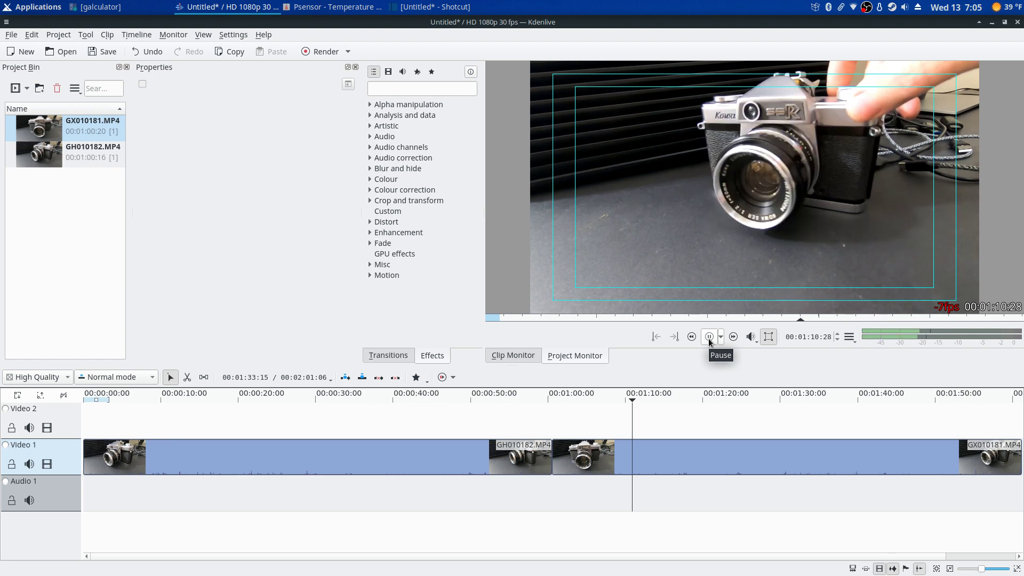
pyautogui.click(710, 336)
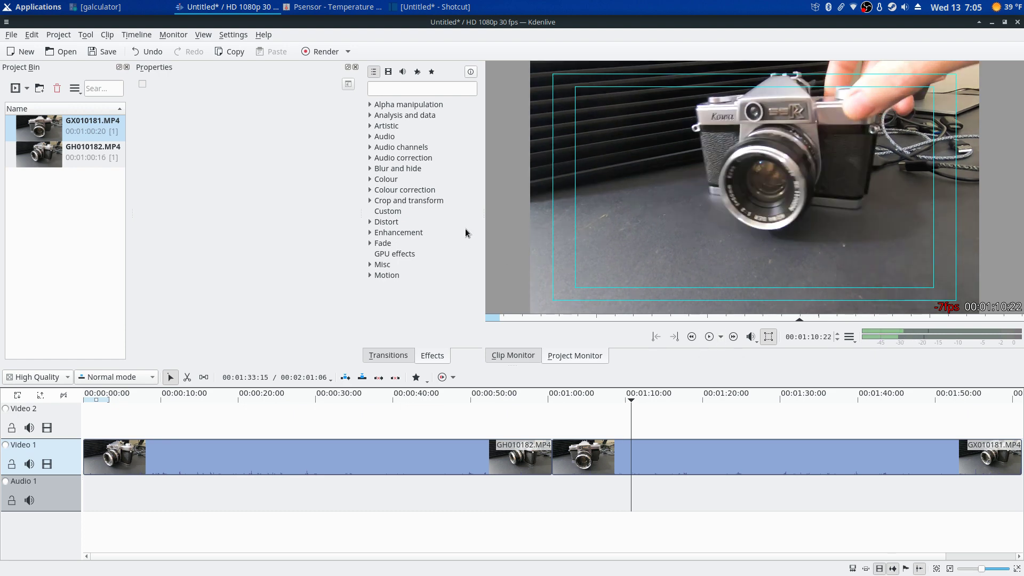
pyautogui.click(235, 36)
pyautogui.click(283, 263)
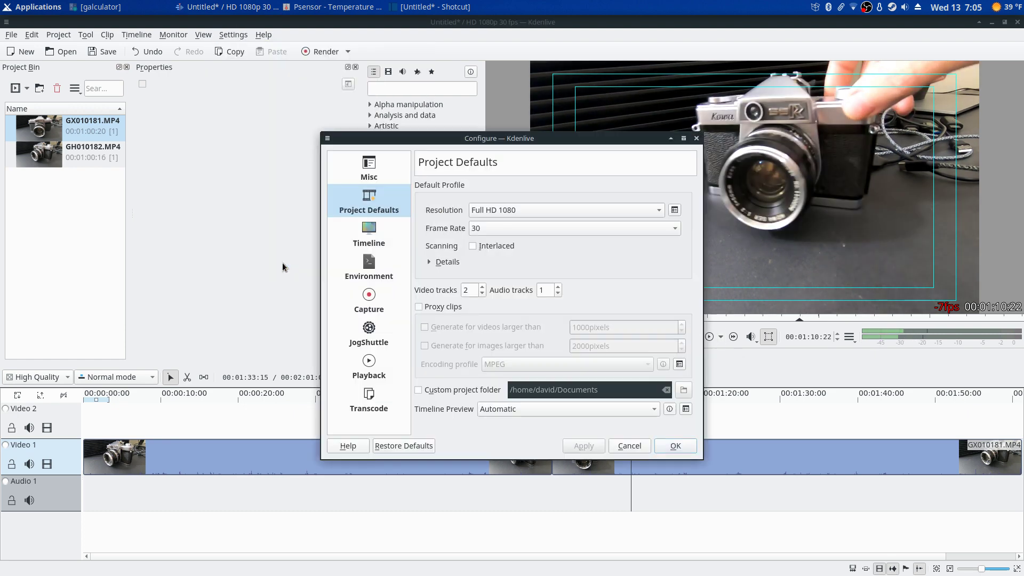
pyautogui.click(383, 214)
pyautogui.click(373, 270)
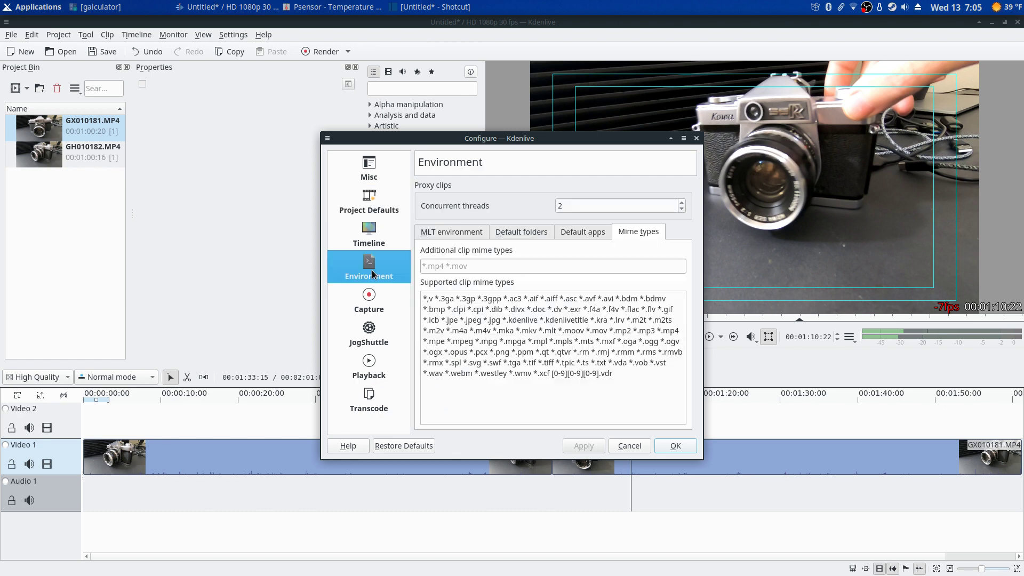
pyautogui.click(377, 169)
pyautogui.click(613, 450)
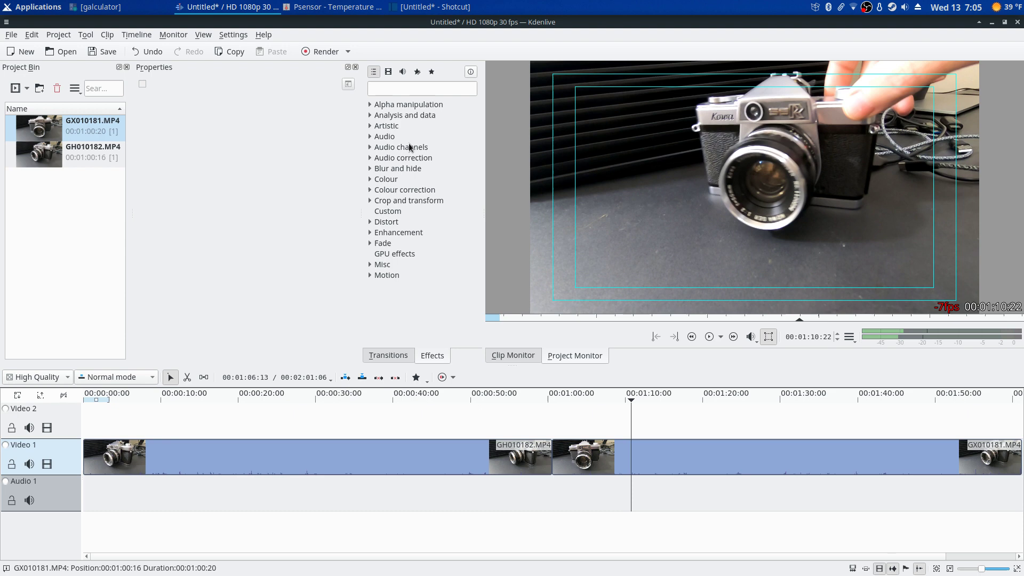
# - Switch the render format from MP4-H265 (HEVC) to MP4 H.264
pyautogui.click(312, 52)
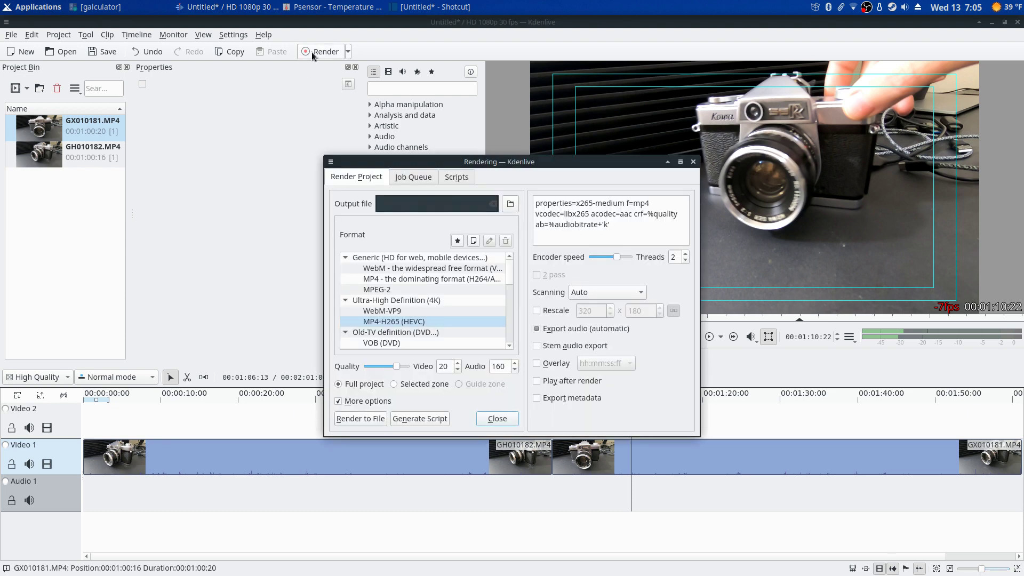
pyautogui.click(427, 323)
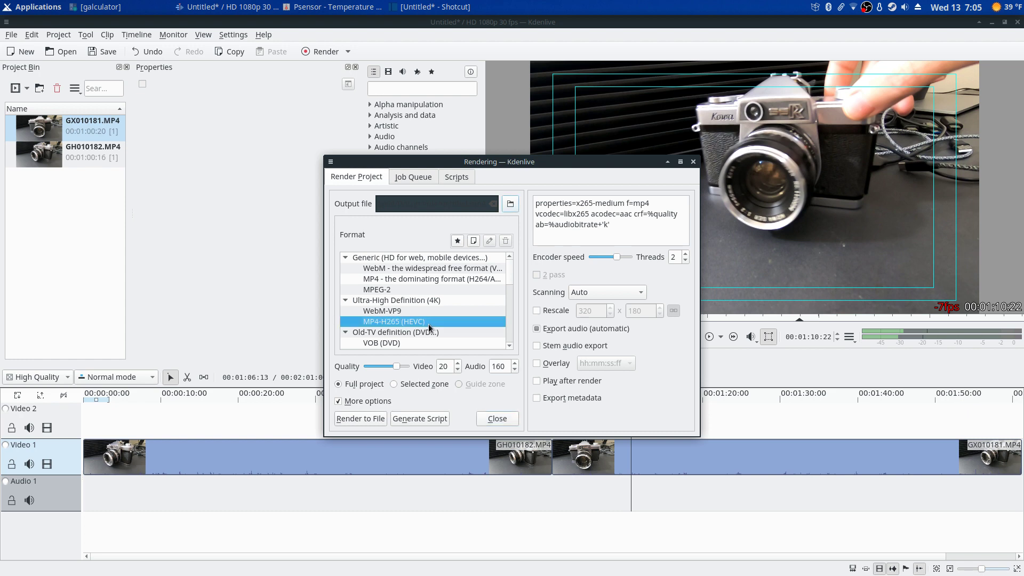
pyautogui.click(437, 282)
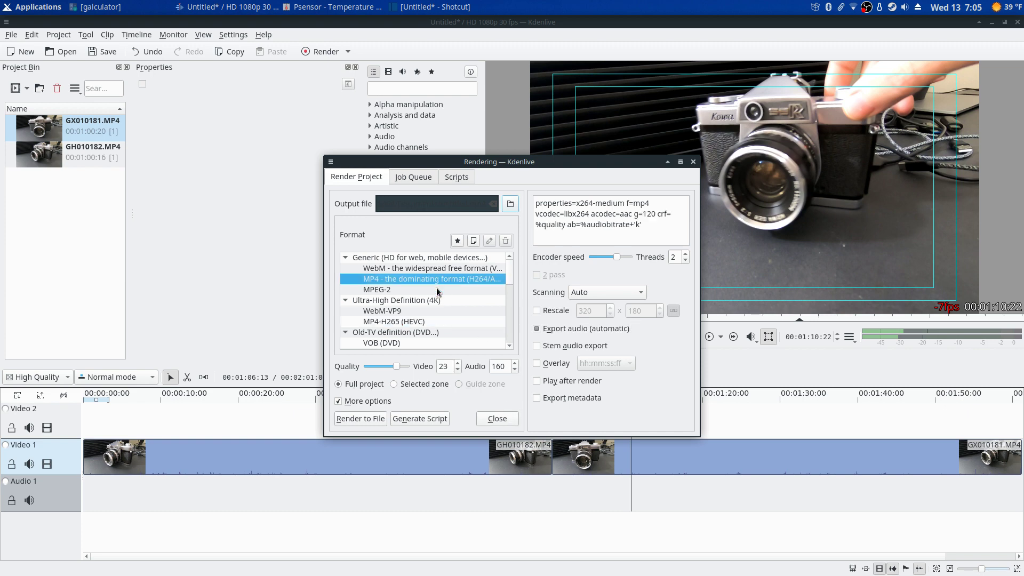
pyautogui.click(501, 420)
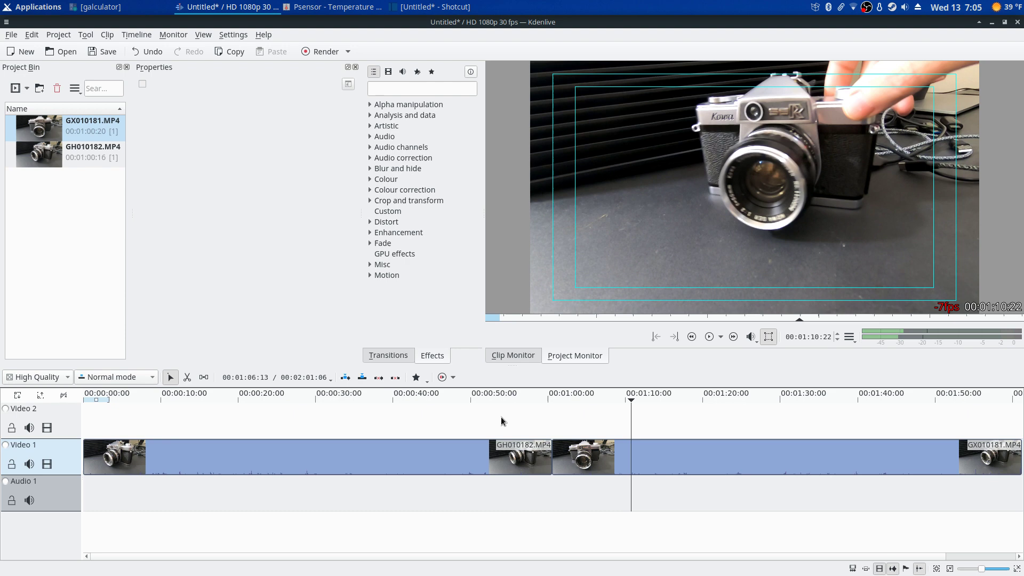
# - Play the timeline from about 0:32 to 0:40
pyautogui.click(332, 419)
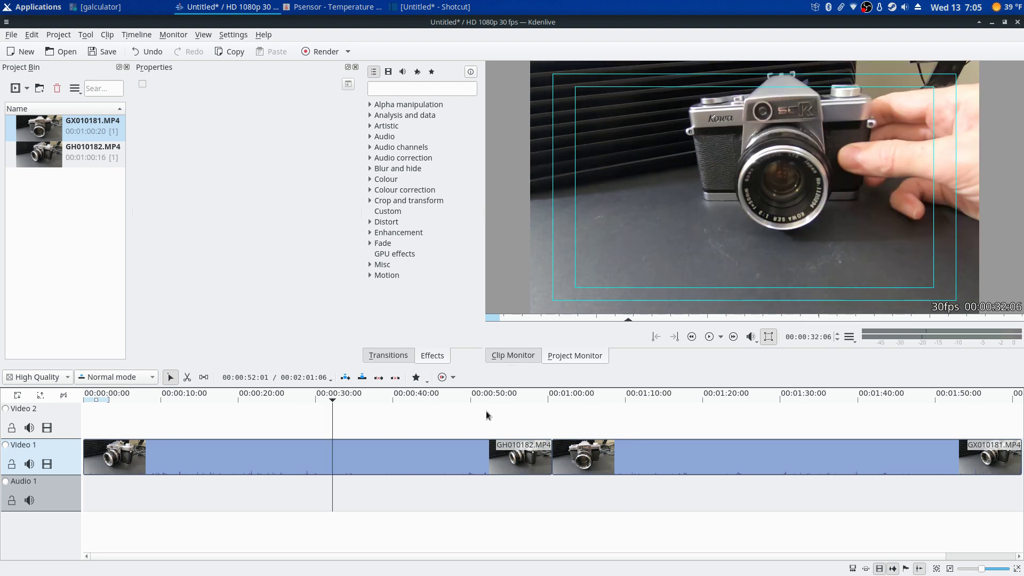
pyautogui.click(709, 338)
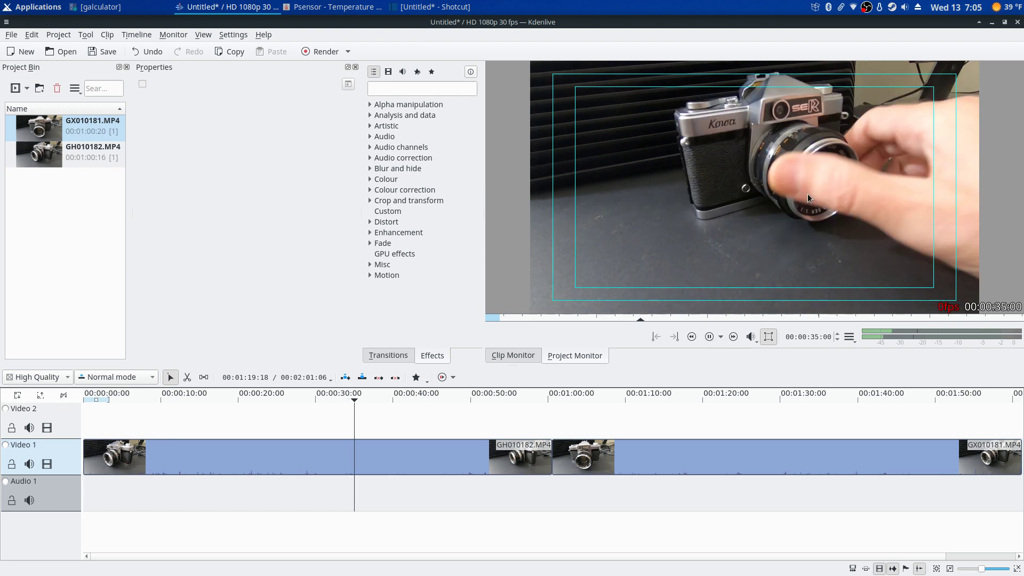
pyautogui.click(710, 336)
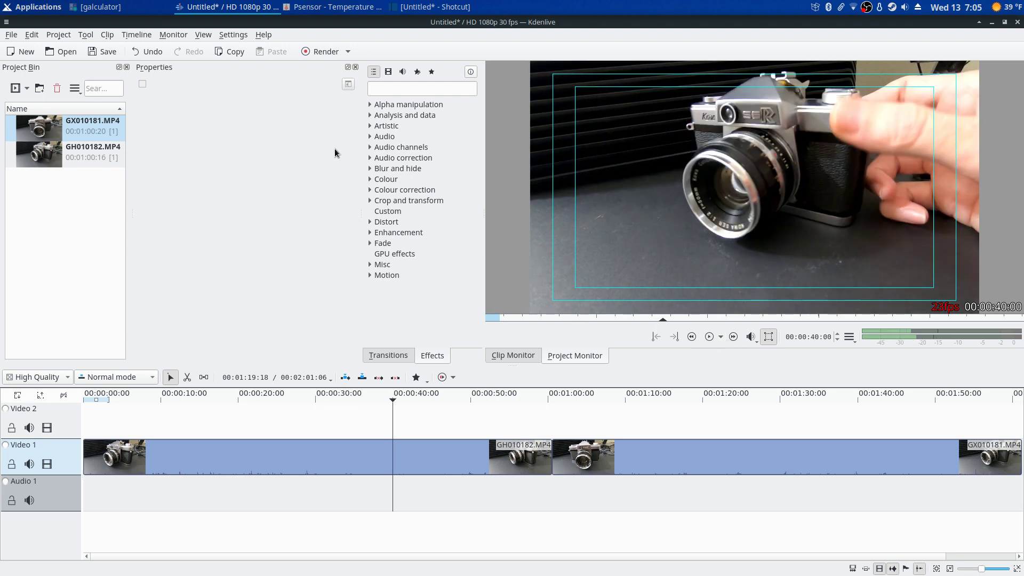
# - Set the render format back to MP4-H265 (HEVC), then minimise Kdenlive
pyautogui.click(323, 51)
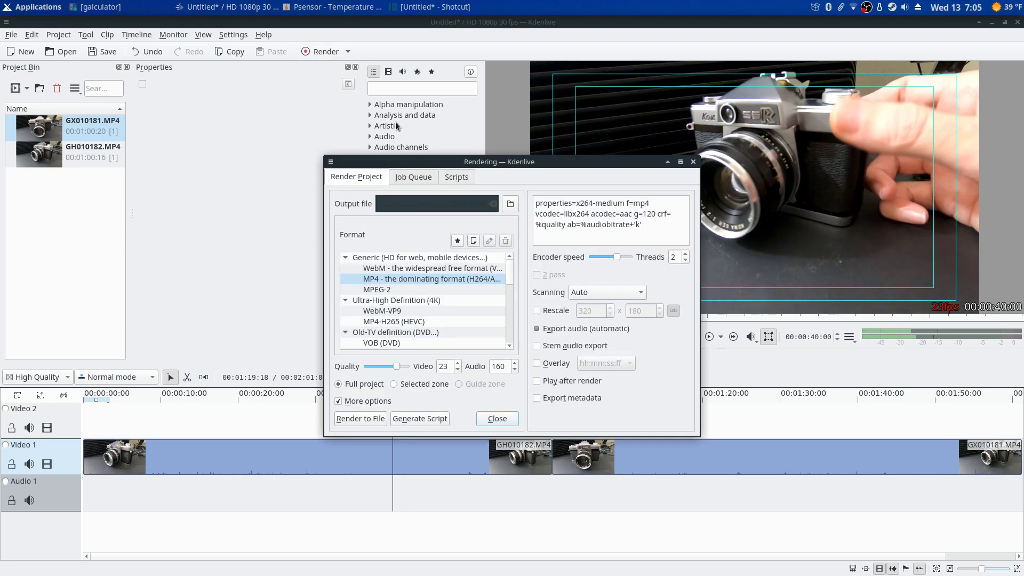
pyautogui.click(382, 281)
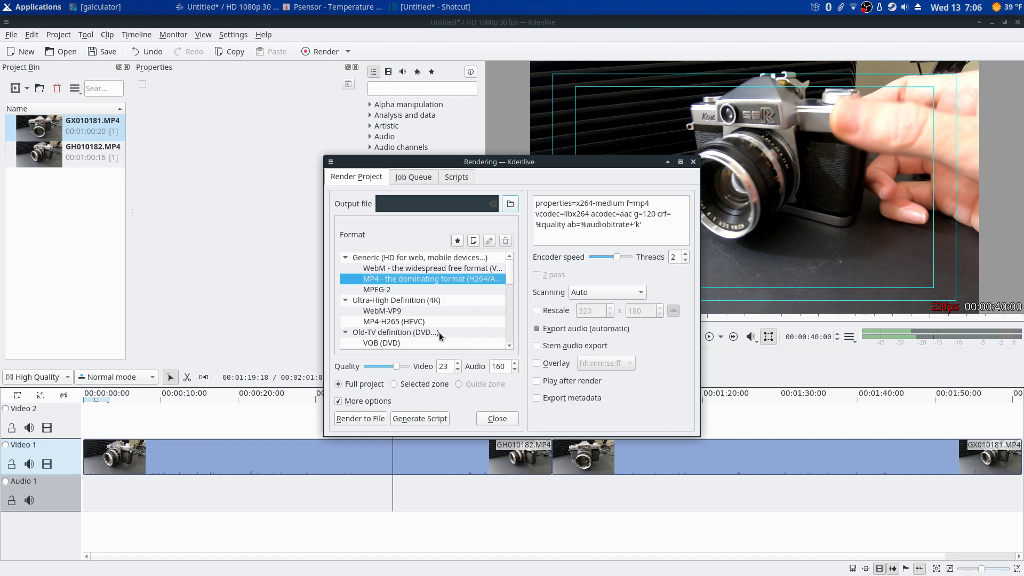
pyautogui.click(422, 322)
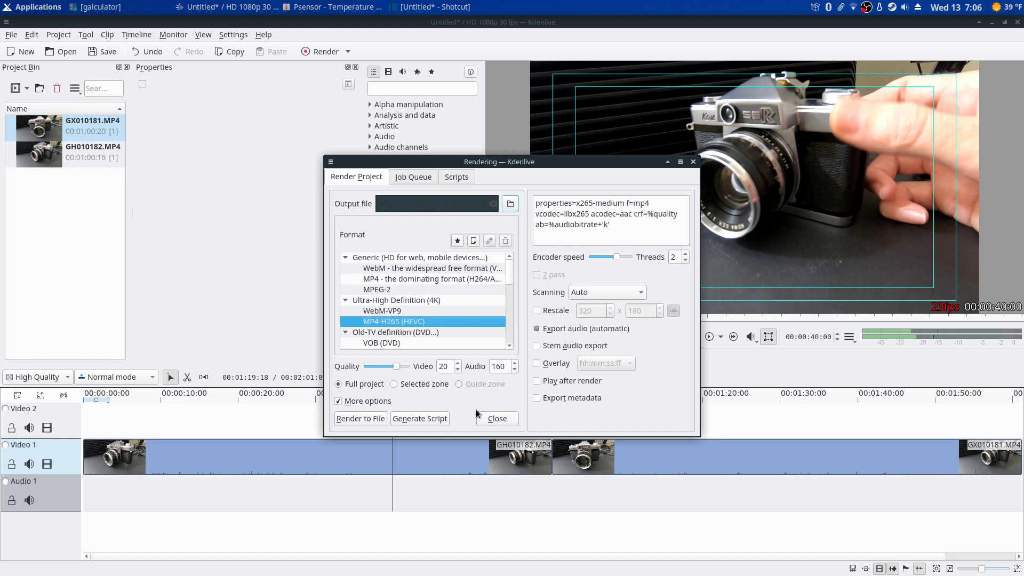
pyautogui.click(491, 420)
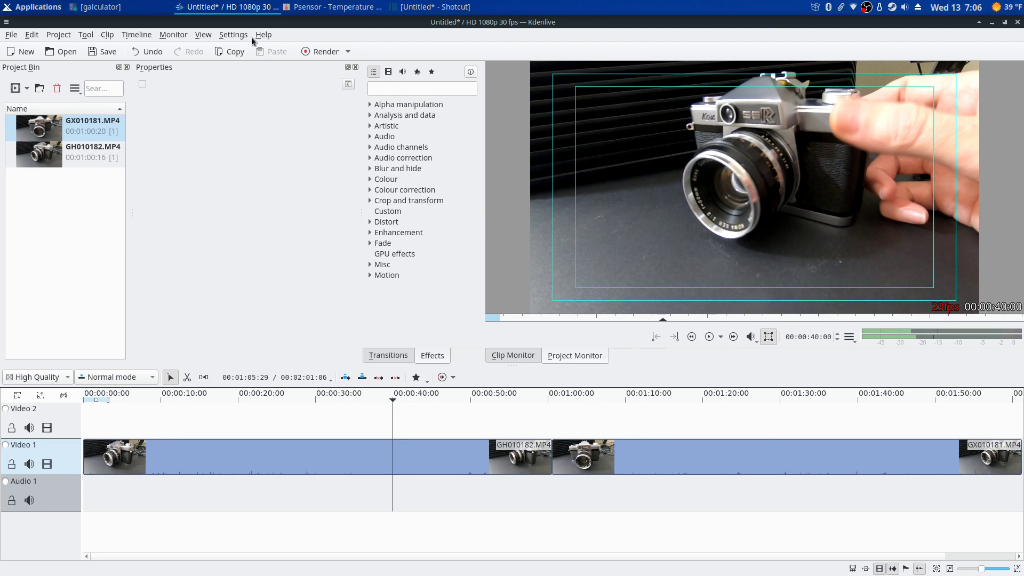
pyautogui.click(243, 8)
# - In Shotcut, play the timeline from about 2 s to 10 s, then view the hardware encoder settings
pyautogui.click(424, 7)
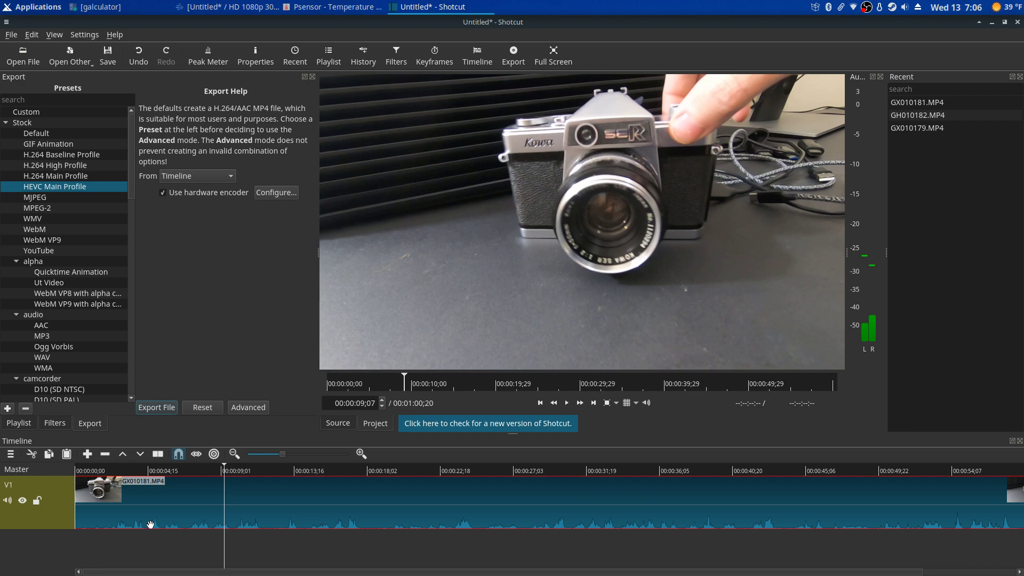
pyautogui.moveTo(129, 469); pyautogui.dragTo(115, 469)
pyautogui.click(568, 404)
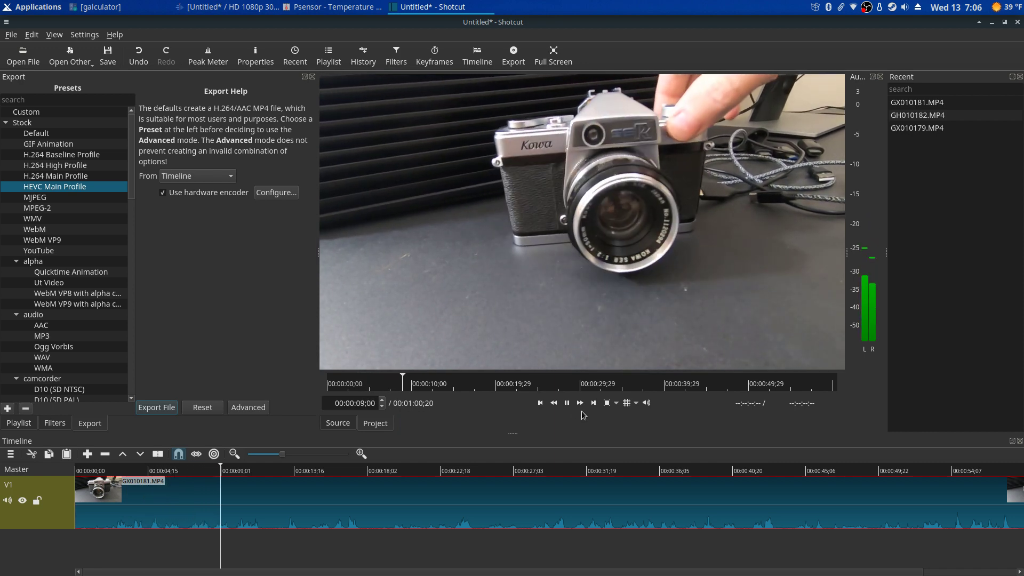
pyautogui.click(505, 286)
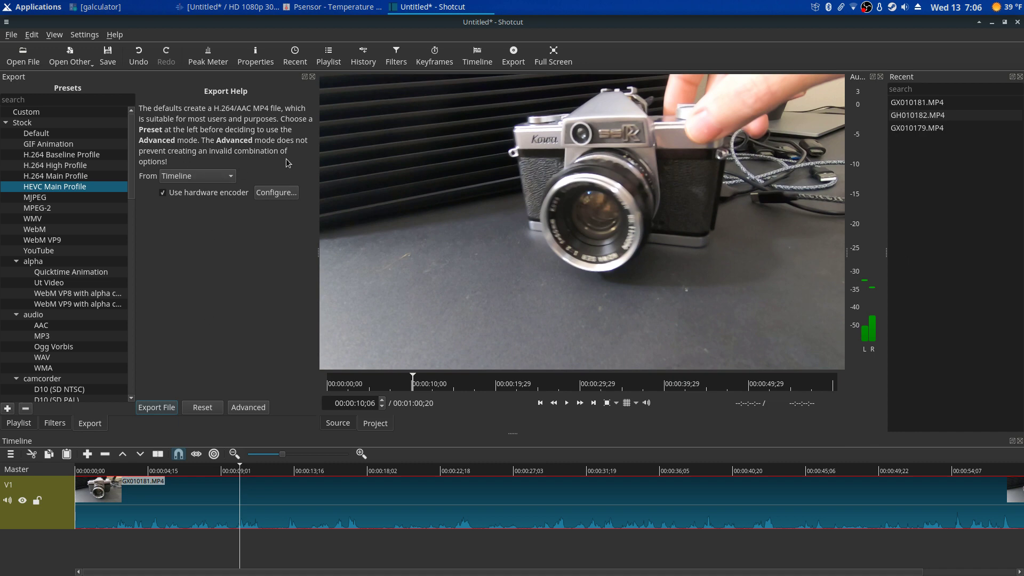
pyautogui.click(274, 196)
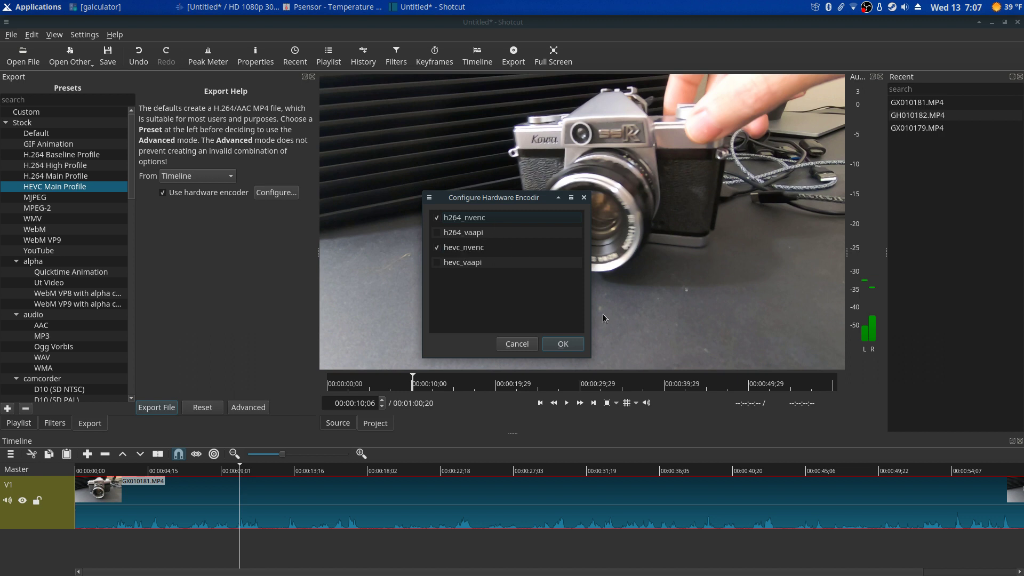
# - Close the encoder dialog unchanged, inspect the advanced video codec settings, then return to the basic Export view
pyautogui.click(525, 344)
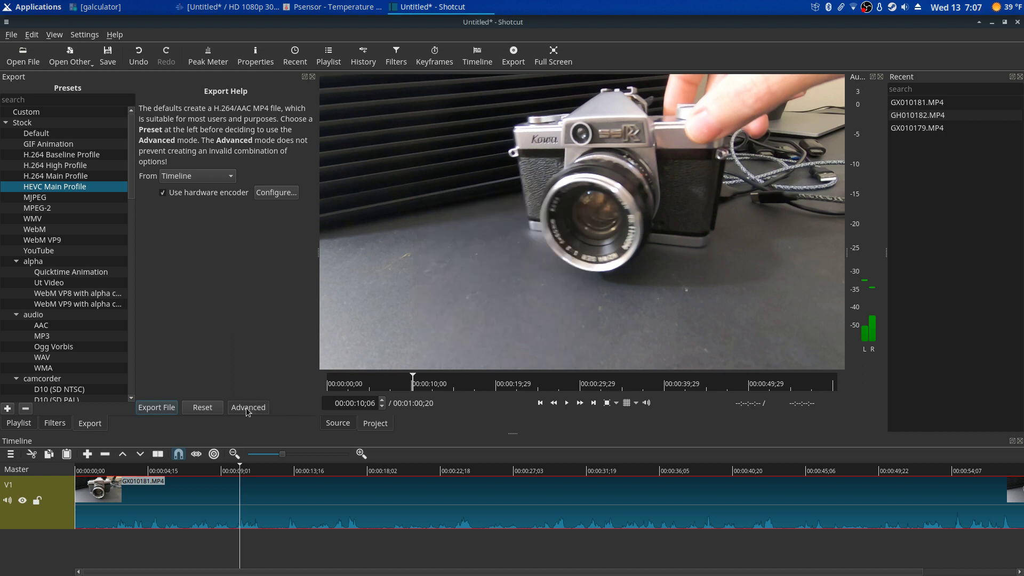
pyautogui.click(264, 408)
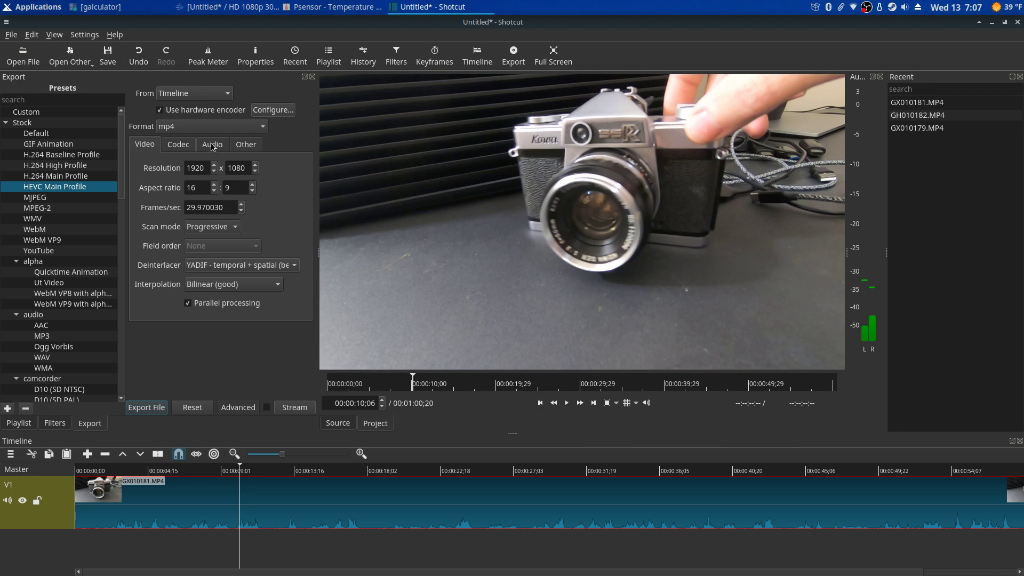
pyautogui.click(183, 149)
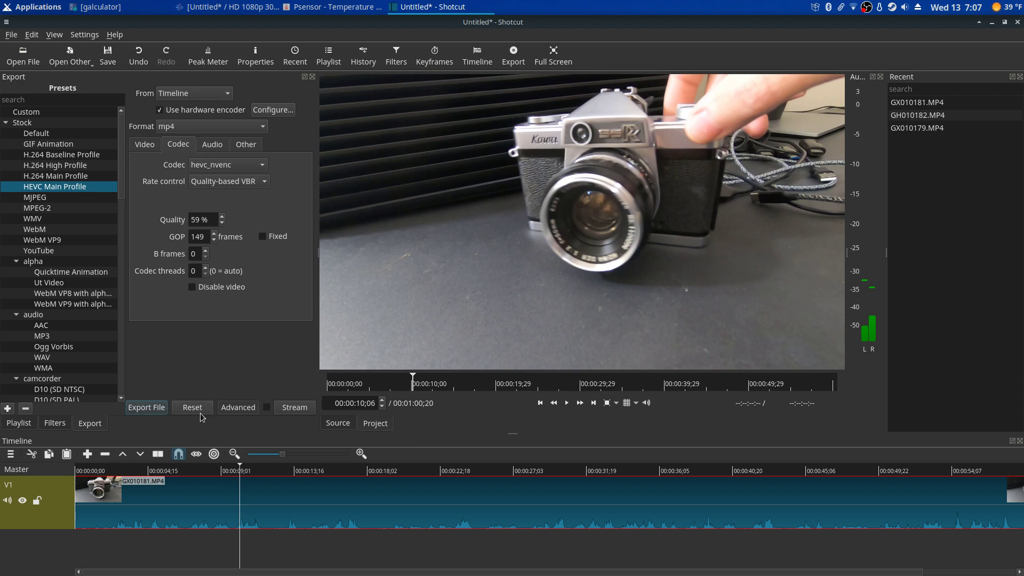
pyautogui.click(234, 410)
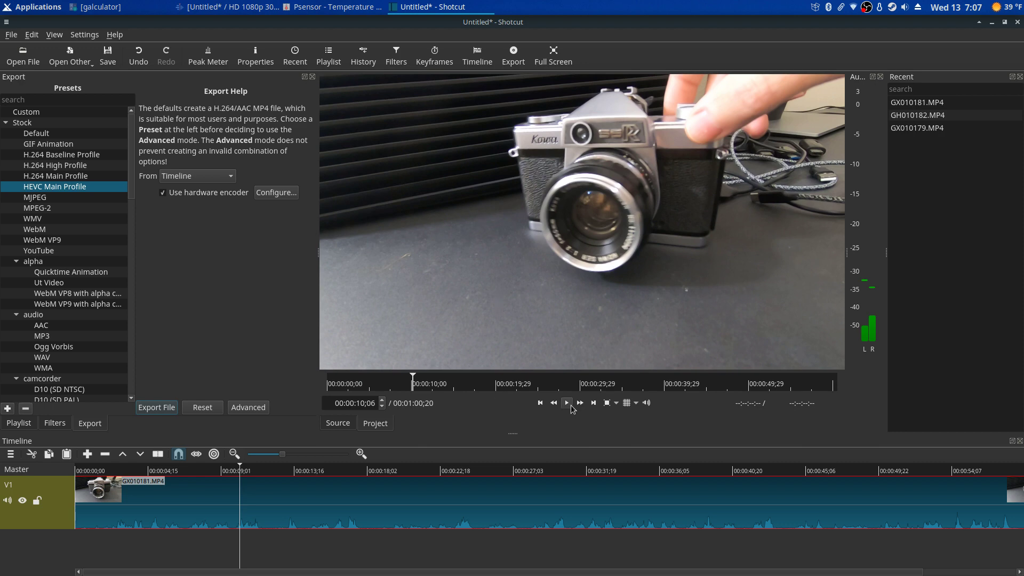
# - Switch between Kdenlive and Shotcut, ending on the Kdenlive project
pyautogui.click(219, 10)
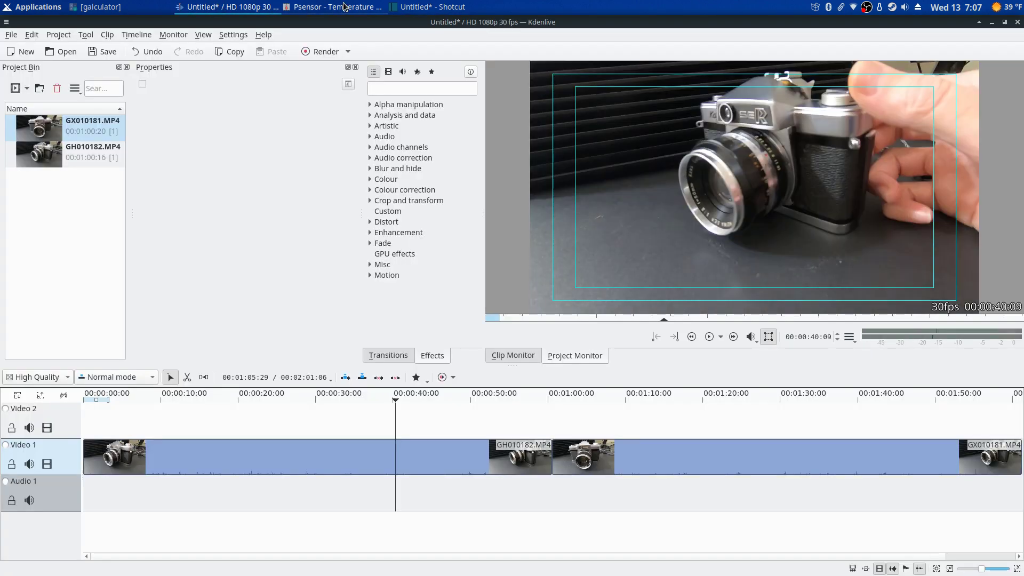
pyautogui.click(400, 8)
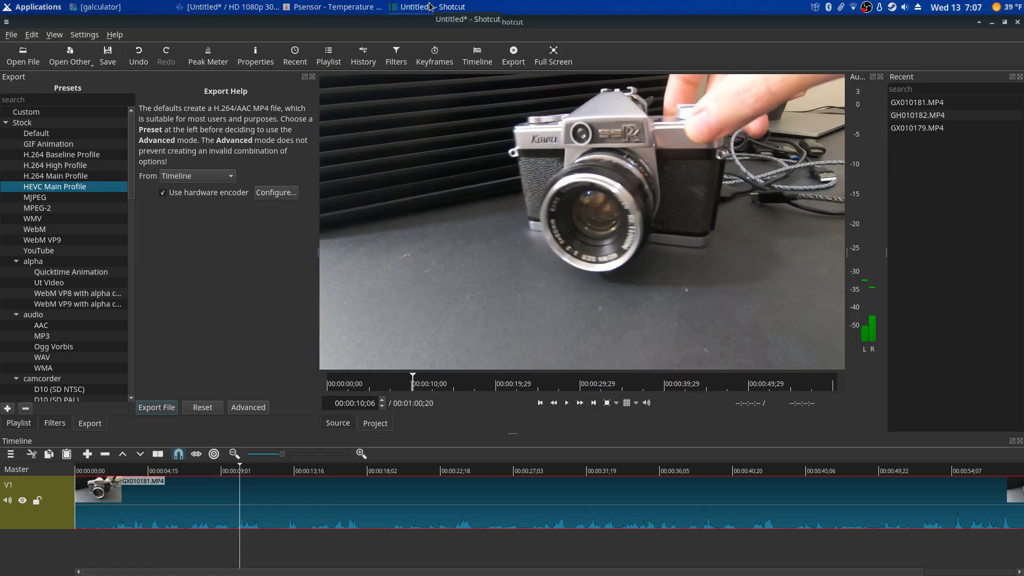
pyautogui.click(224, 7)
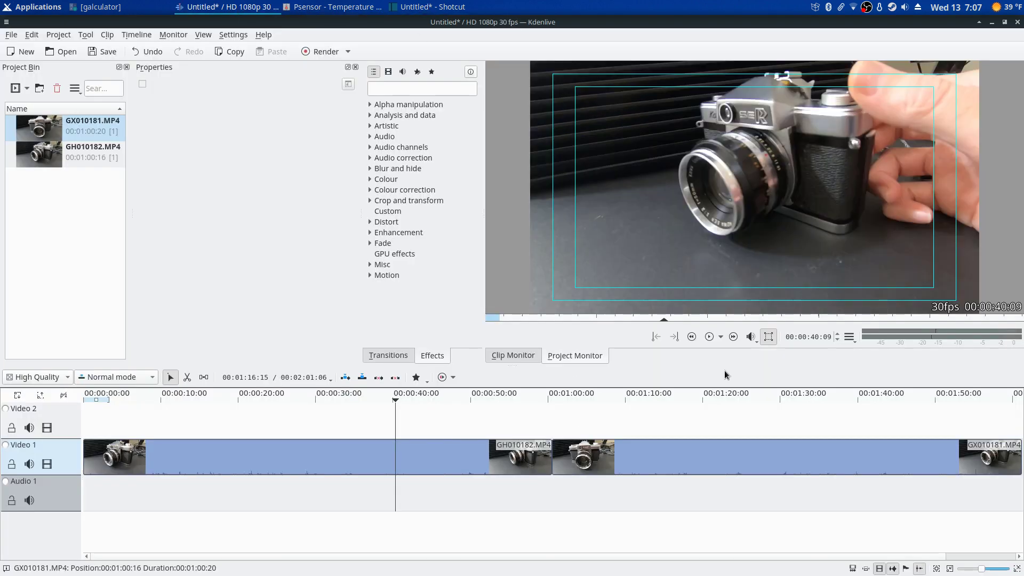
# - Briefly play the Kdenlive timeline, then minimise Kdenlive and Shotcut to reveal Psensor
pyautogui.click(707, 339)
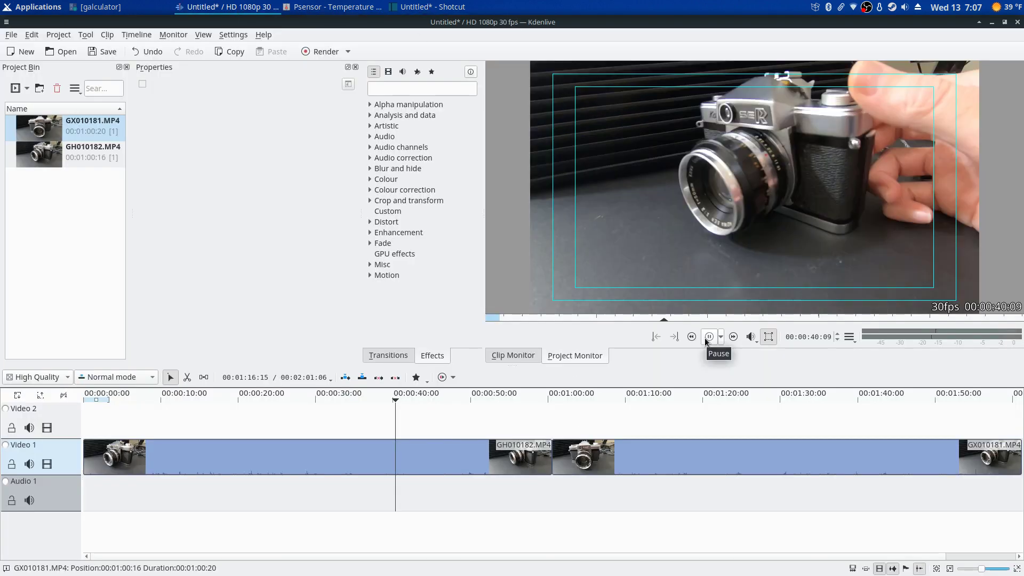
pyautogui.click(707, 338)
pyautogui.click(238, 5)
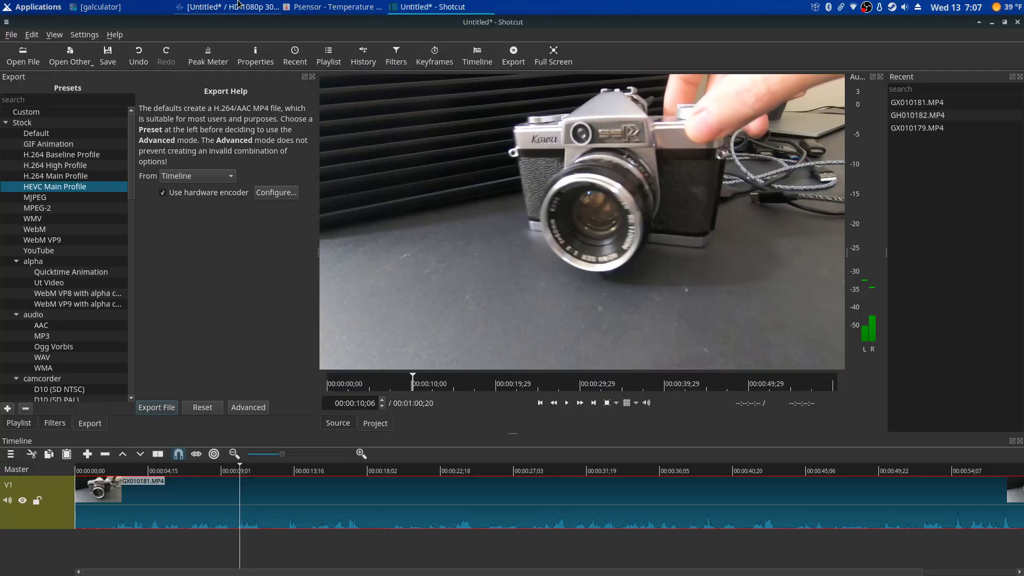
pyautogui.click(434, 6)
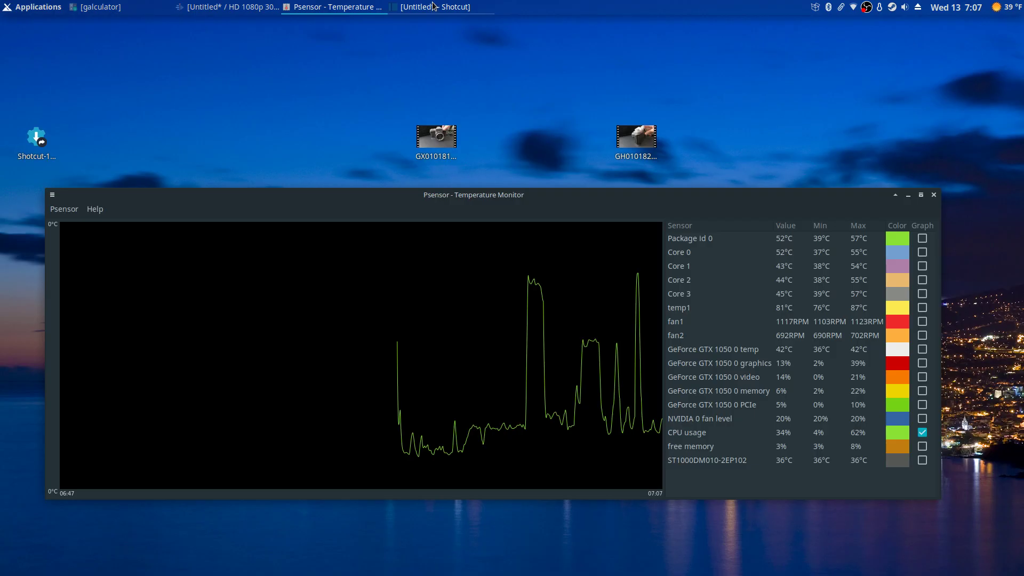
# - Open GH010182.MP4 from the desktop in VLC
pyautogui.click(546, 133)
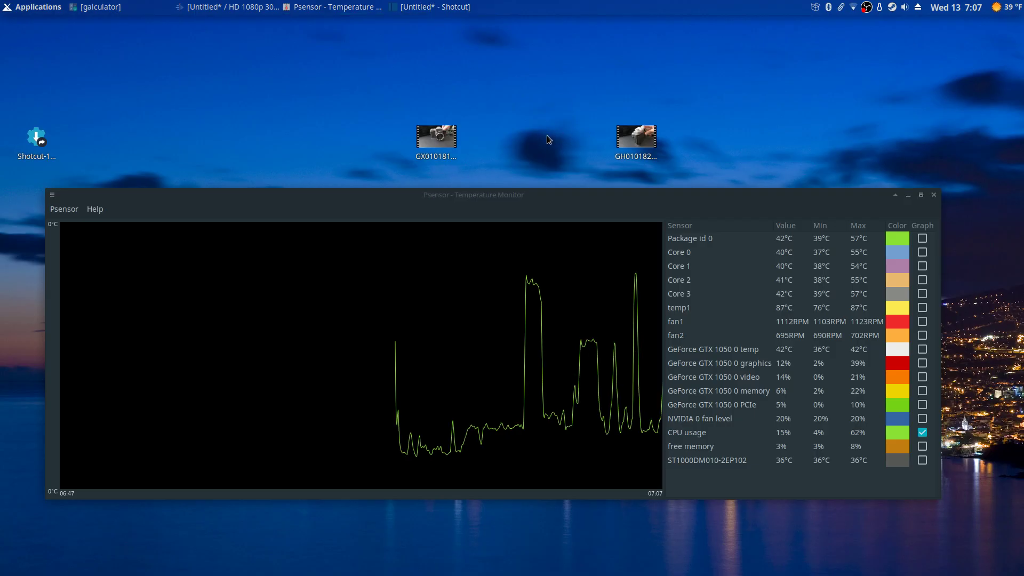
pyautogui.moveTo(396, 107); pyautogui.dragTo(491, 164)
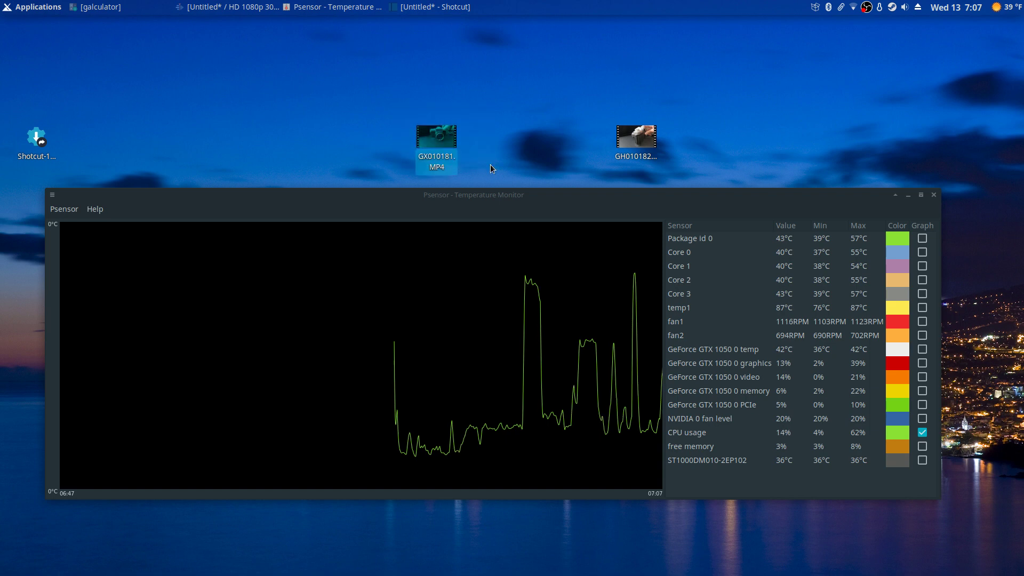
pyautogui.click(489, 149)
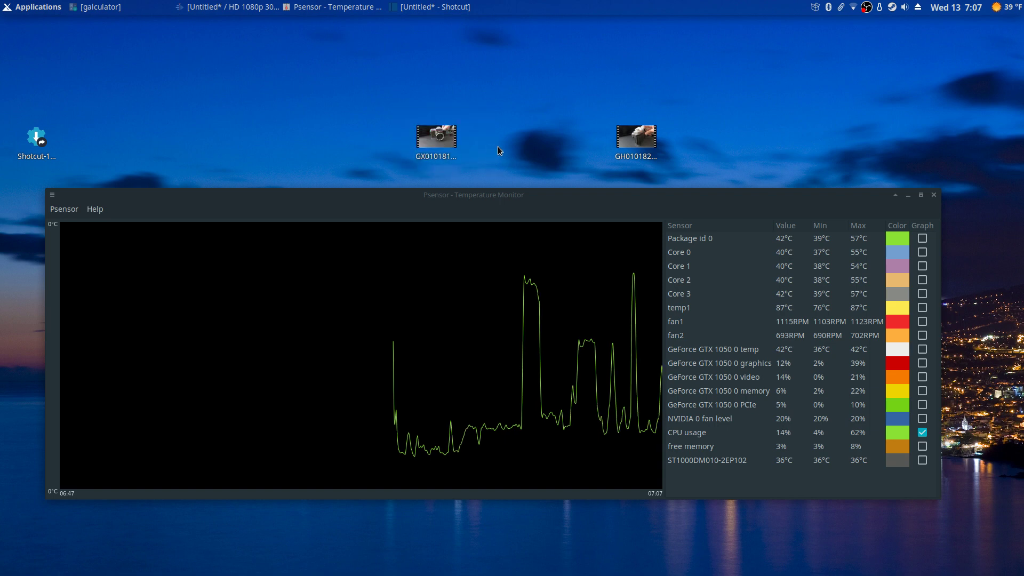
pyautogui.doubleClick(636, 137)
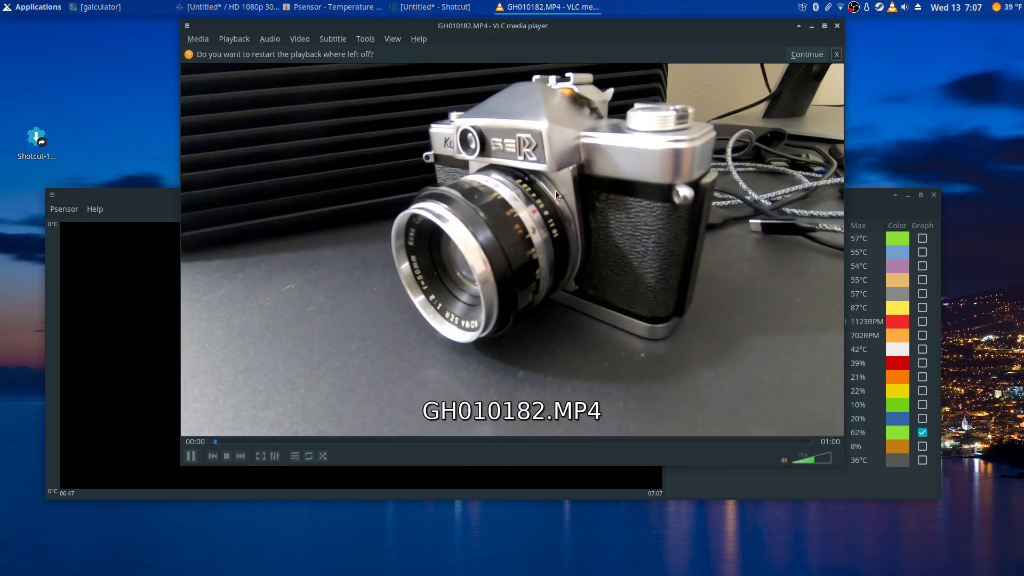
# - Keep Psensor in front of VLC to watch CPU usage, then close VLC
pyautogui.click(862, 194)
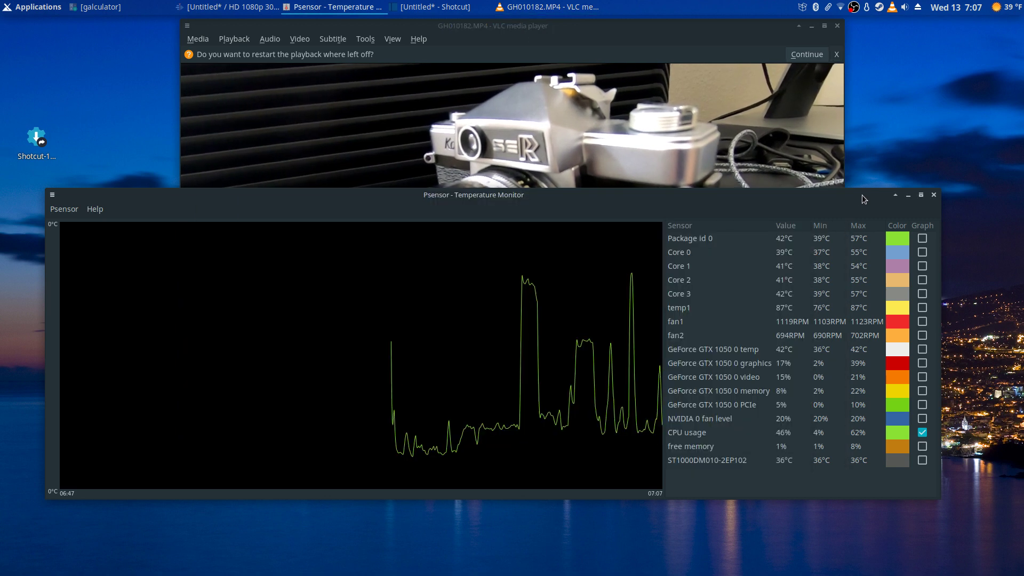
pyautogui.moveTo(828, 194); pyautogui.dragTo(829, 216)
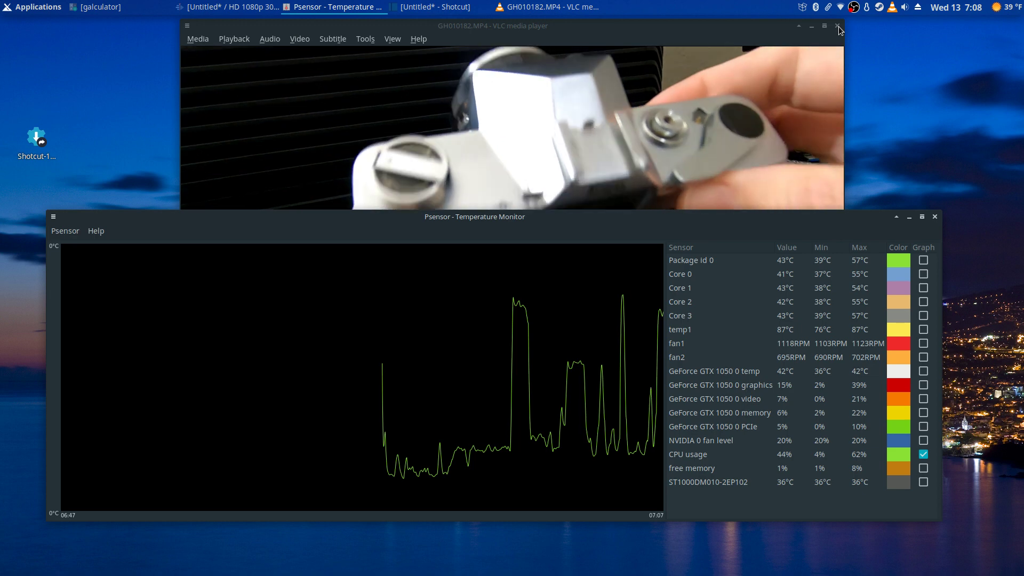
pyautogui.click(839, 27)
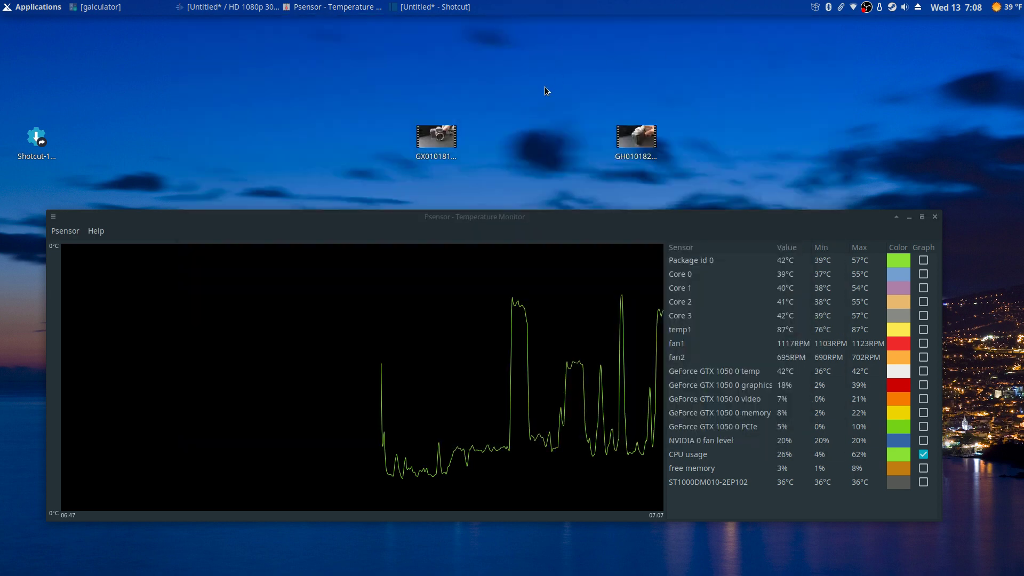
# - Open GX010181.MP4 in VLC and move the Psensor window over the player
pyautogui.doubleClick(436, 137)
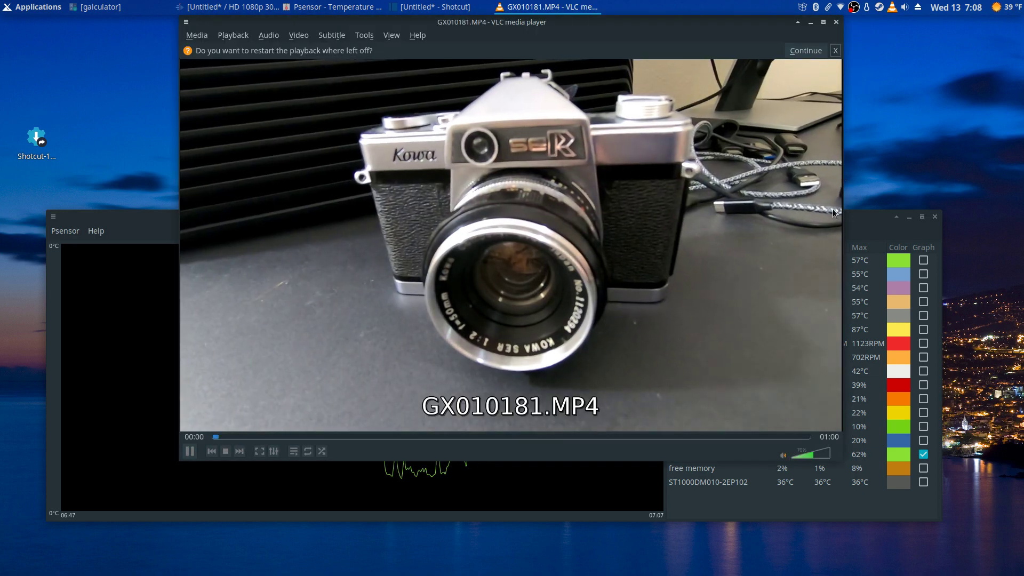
pyautogui.moveTo(816, 216); pyautogui.dragTo(833, 238)
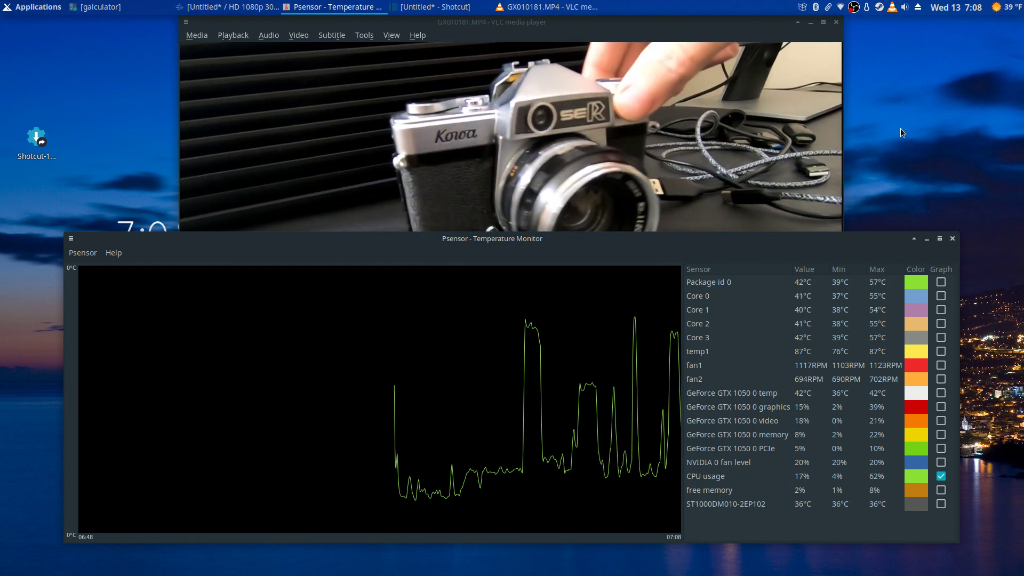
# - Close VLC and galculator, nudge Psensor upward, and bring the Kdenlive project forward
pyautogui.click(836, 22)
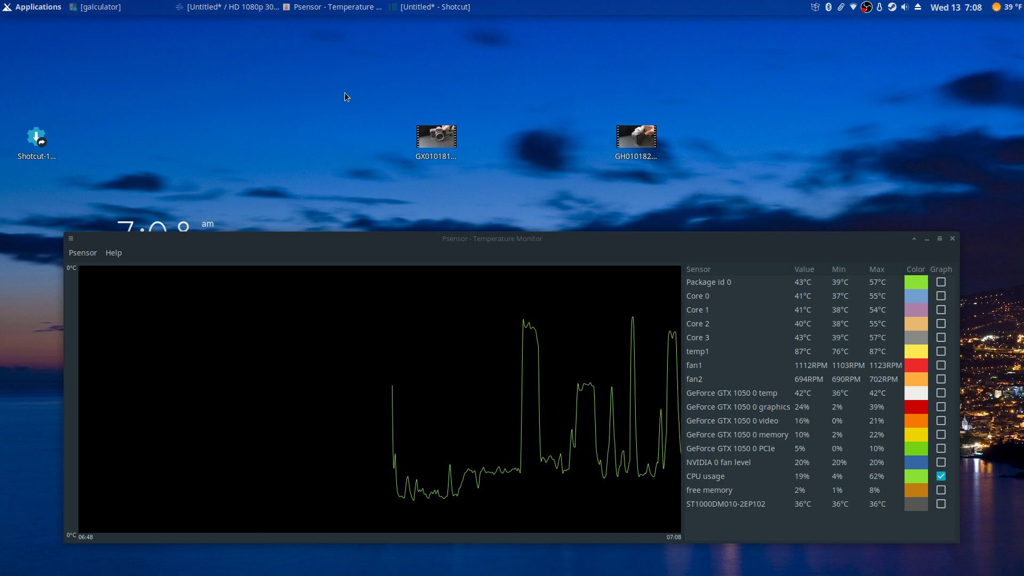
pyautogui.click(153, 7)
pyautogui.moveTo(544, 186); pyautogui.dragTo(560, 190)
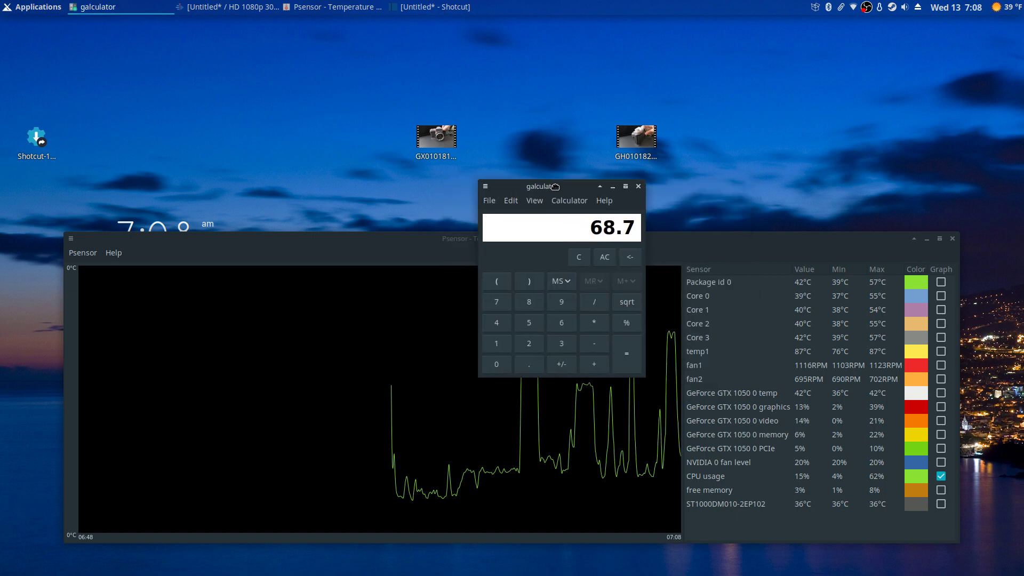
pyautogui.click(639, 186)
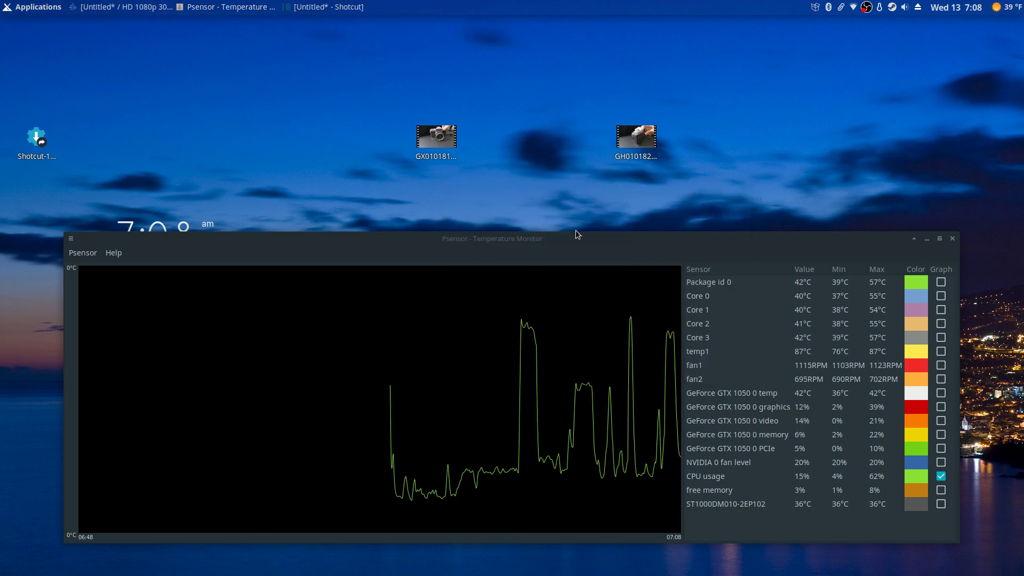
pyautogui.moveTo(561, 243); pyautogui.dragTo(548, 218)
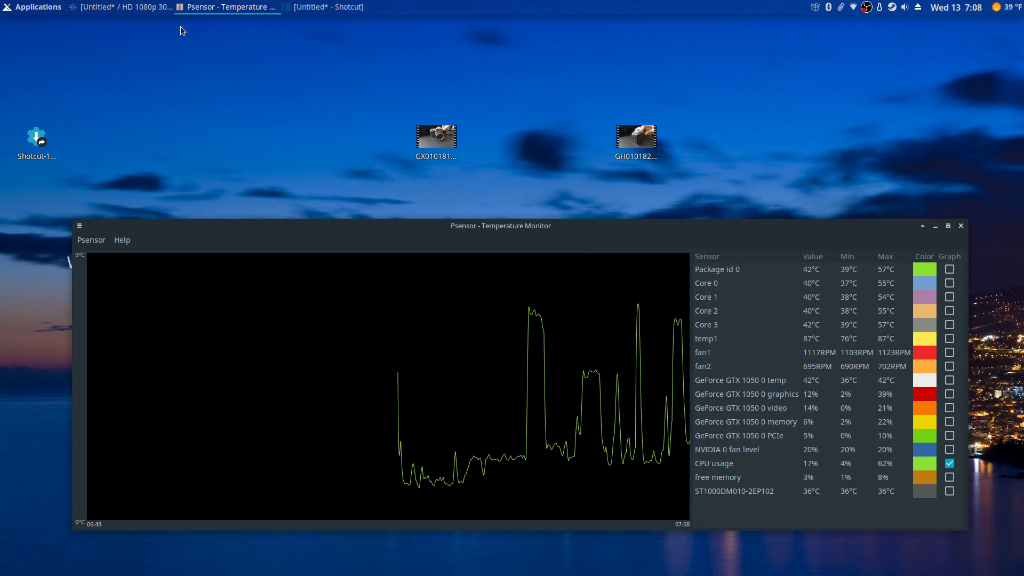
pyautogui.click(124, 7)
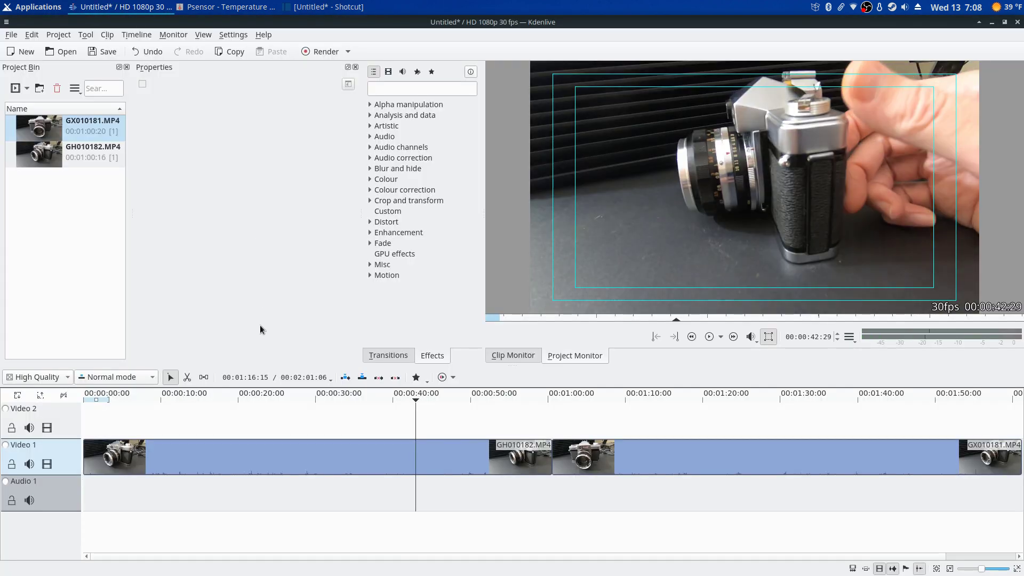
# - Play the Kdenlive timeline from about 00:00:31, pause it, then minimise Kdenlive
pyautogui.click(324, 423)
pyautogui.click(709, 337)
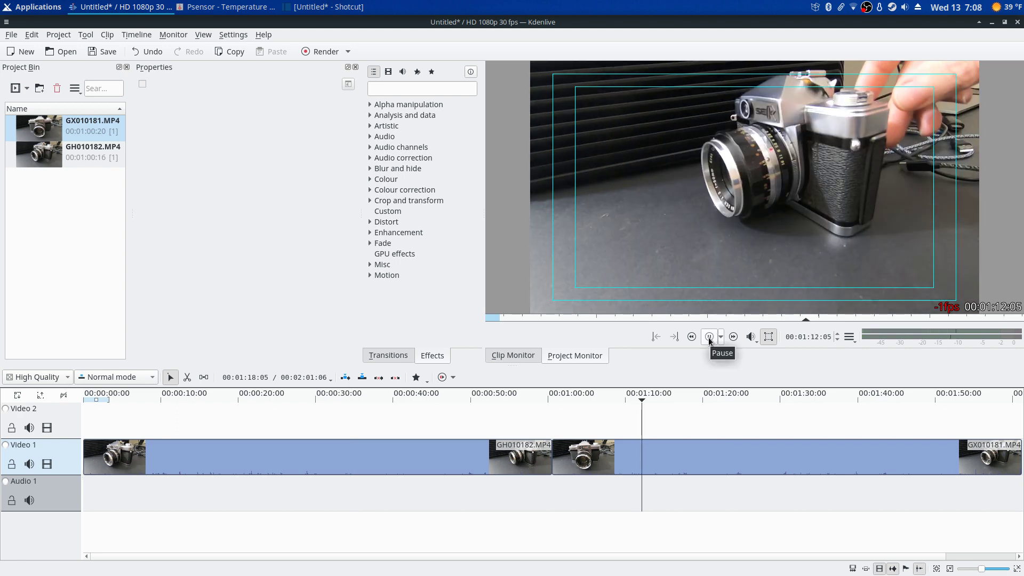
pyautogui.press('j')
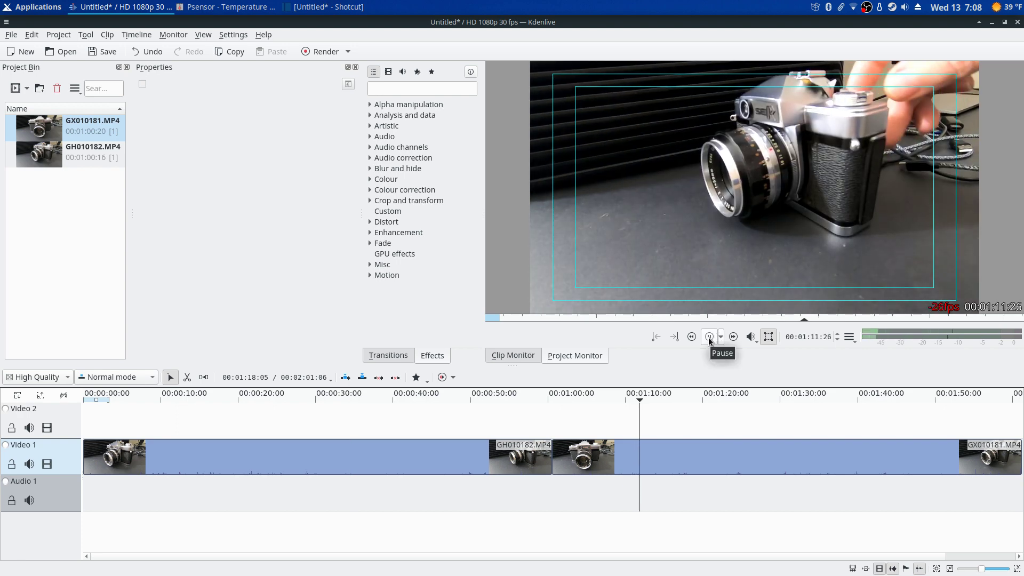
pyautogui.click(709, 337)
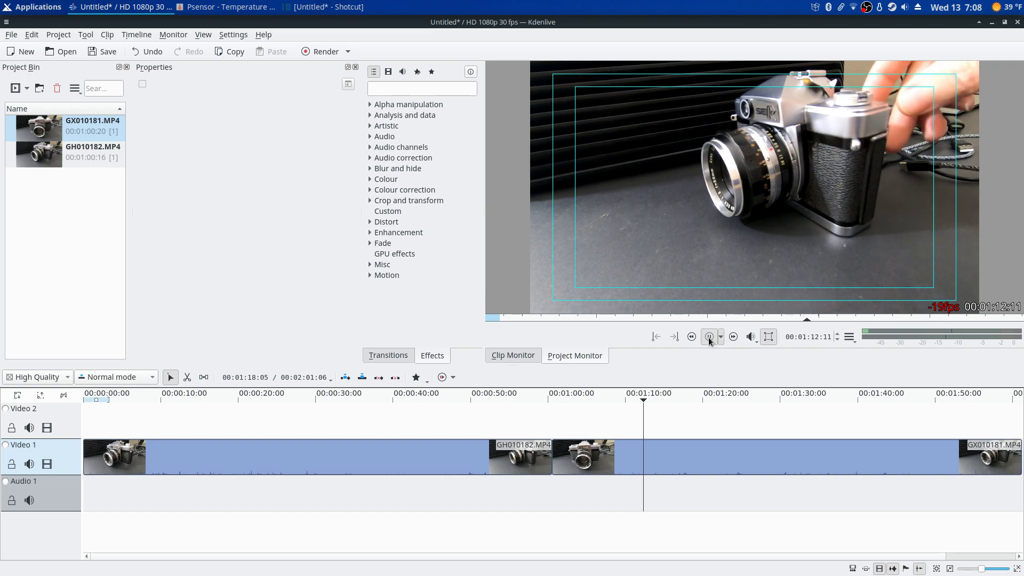
pyautogui.click(127, 8)
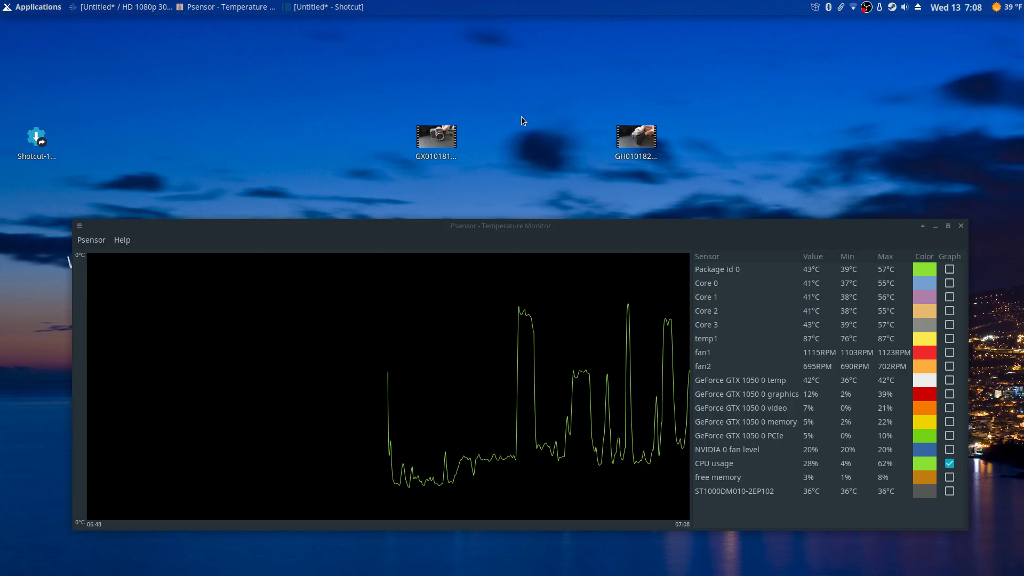
# - Select and clear desktop icons, then select the GH010182 video on the desktop
pyautogui.moveTo(366, 104); pyautogui.dragTo(528, 194)
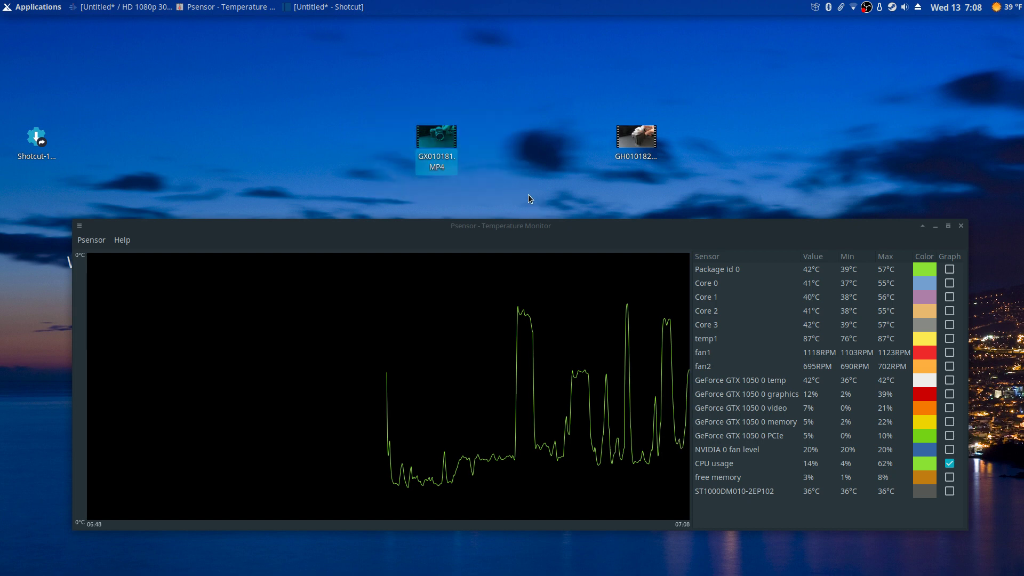
pyautogui.click(535, 173)
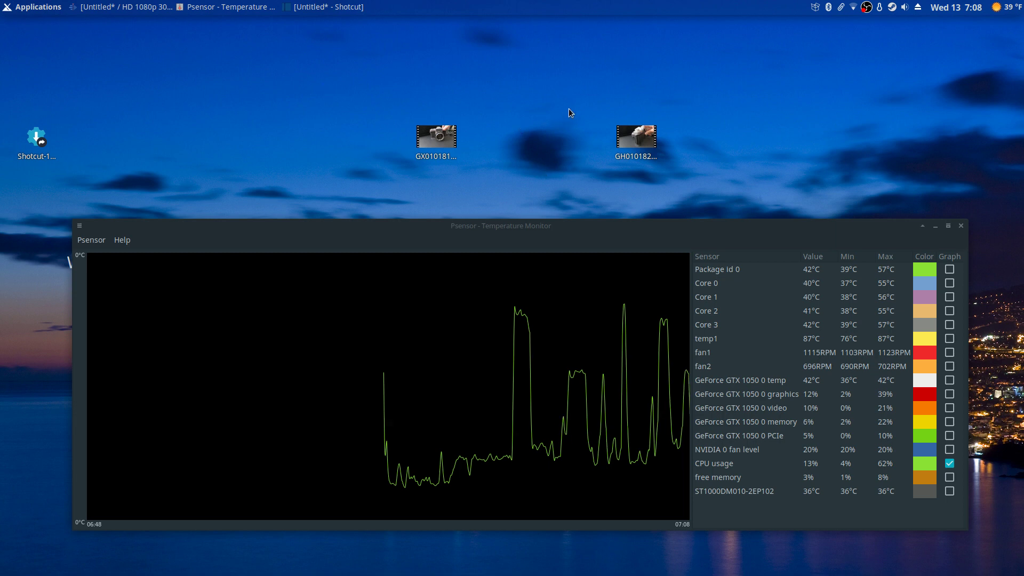
pyautogui.moveTo(569, 108); pyautogui.dragTo(704, 184)
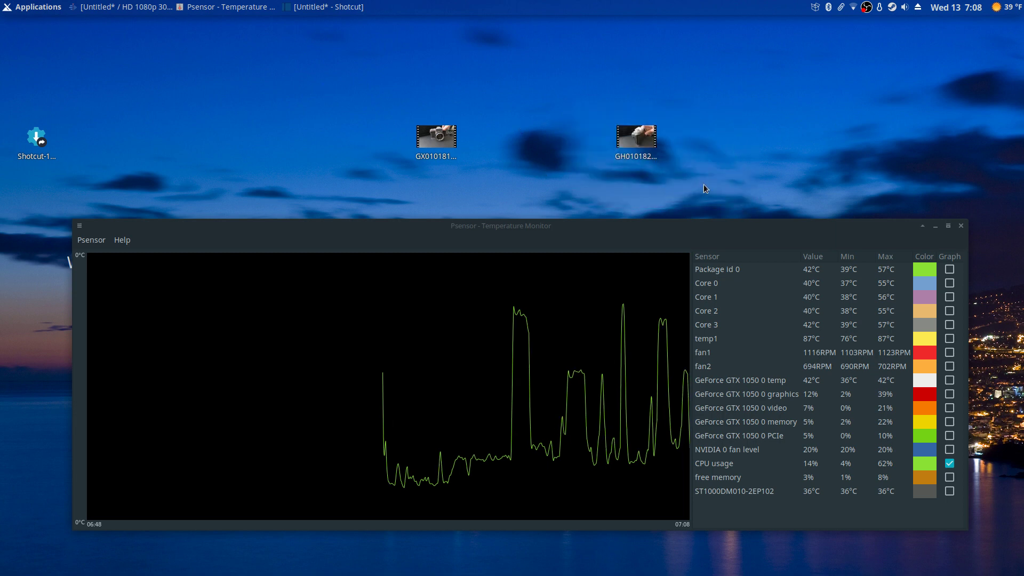
# - Play GH010182.MP4 in VLC with Psensor raised in front, briefly opening the CPU usage options
pyautogui.doubleClick(657, 158)
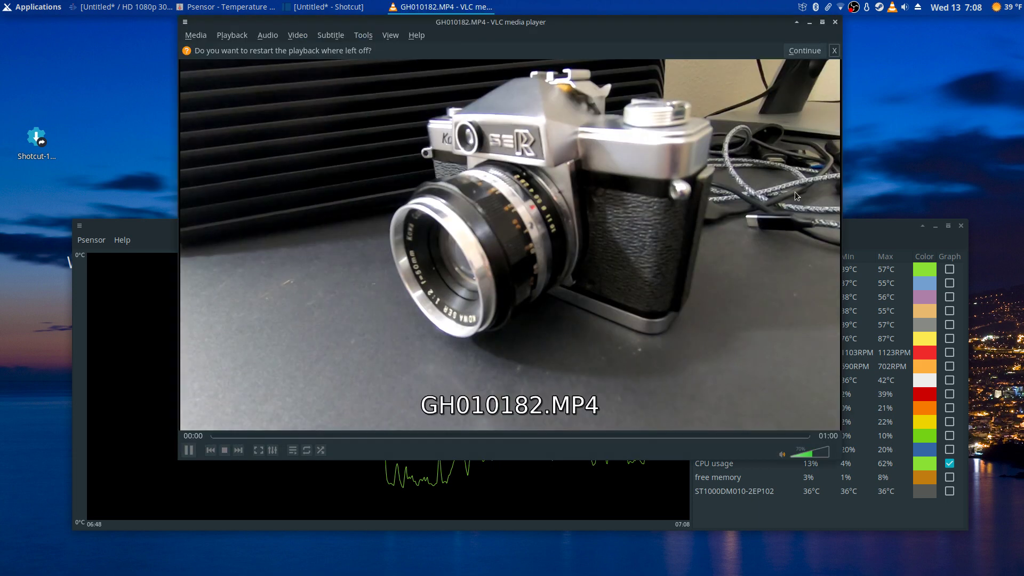
pyautogui.click(852, 222)
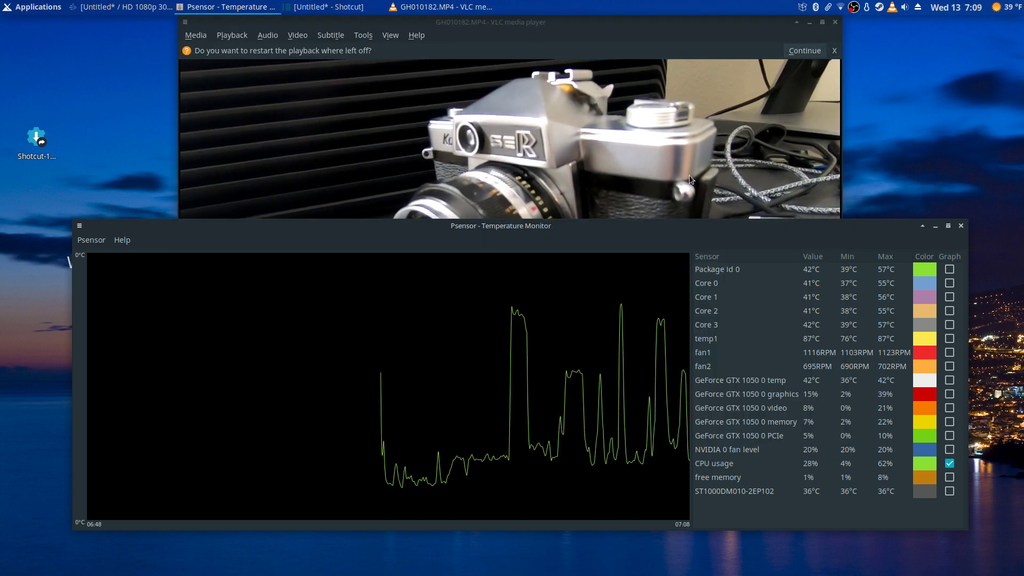
pyautogui.moveTo(631, 230)
pyautogui.mouseDown()
pyautogui.moveTo(614, 296)
pyautogui.moveTo(638, 227)
pyautogui.moveTo(628, 227)
pyautogui.moveTo(684, 274)
pyautogui.moveTo(619, 229)
pyautogui.mouseUp()
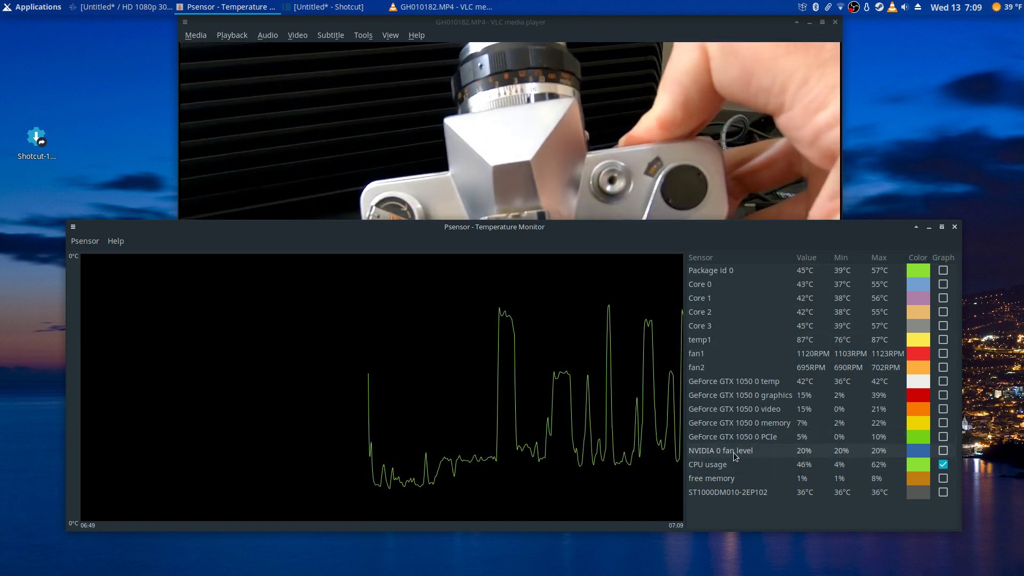
pyautogui.rightClick(732, 462)
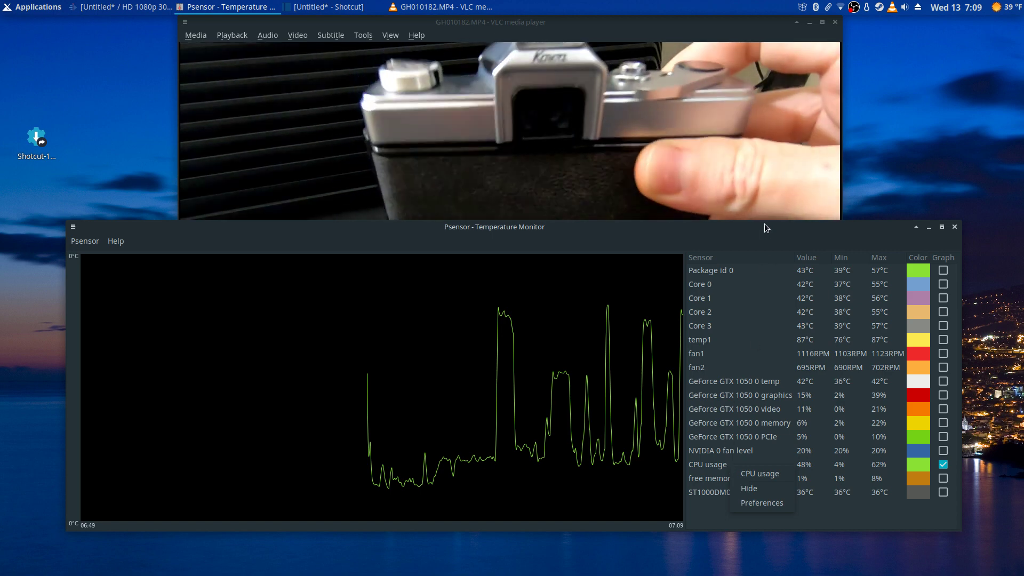
pyautogui.click(808, 180)
# - Close VLC, then select and clear the GX010181.MP4 icon on the desktop
pyautogui.click(835, 22)
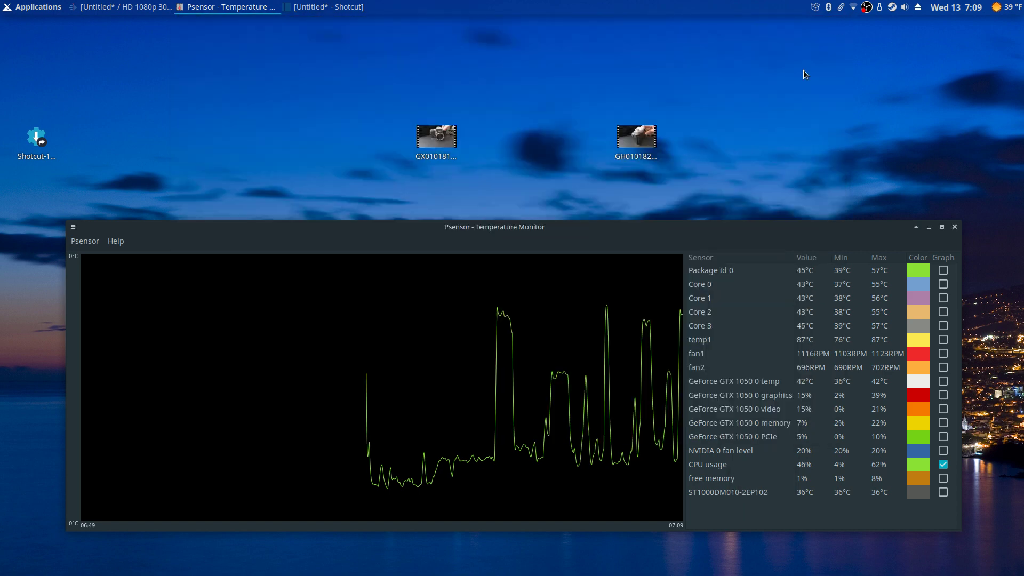
pyautogui.moveTo(395, 111); pyautogui.dragTo(505, 195)
pyautogui.click(506, 198)
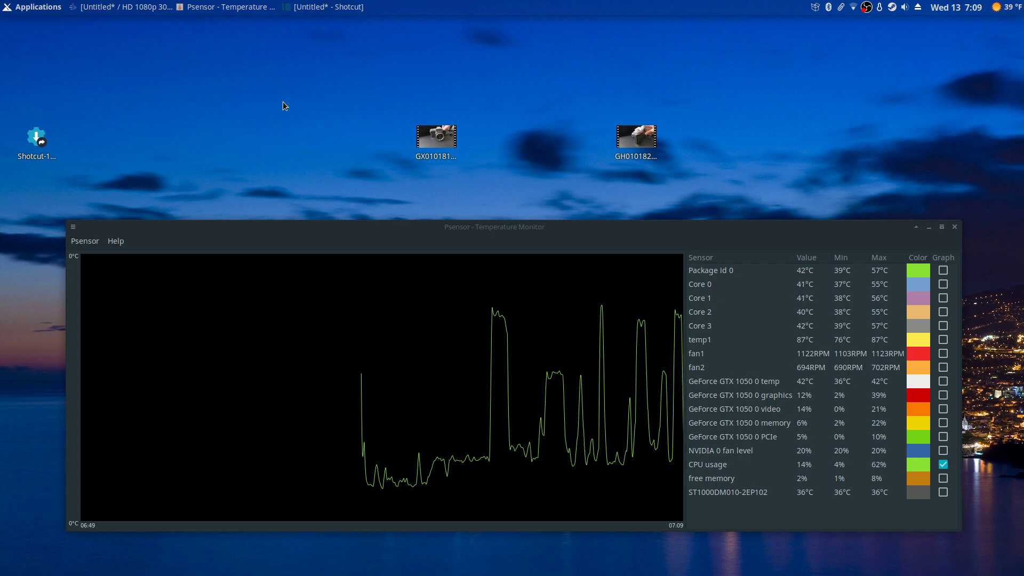
# - Review Shotcut's hardware encoder configuration, cancel without changes, and minimise Shotcut
pyautogui.click(328, 7)
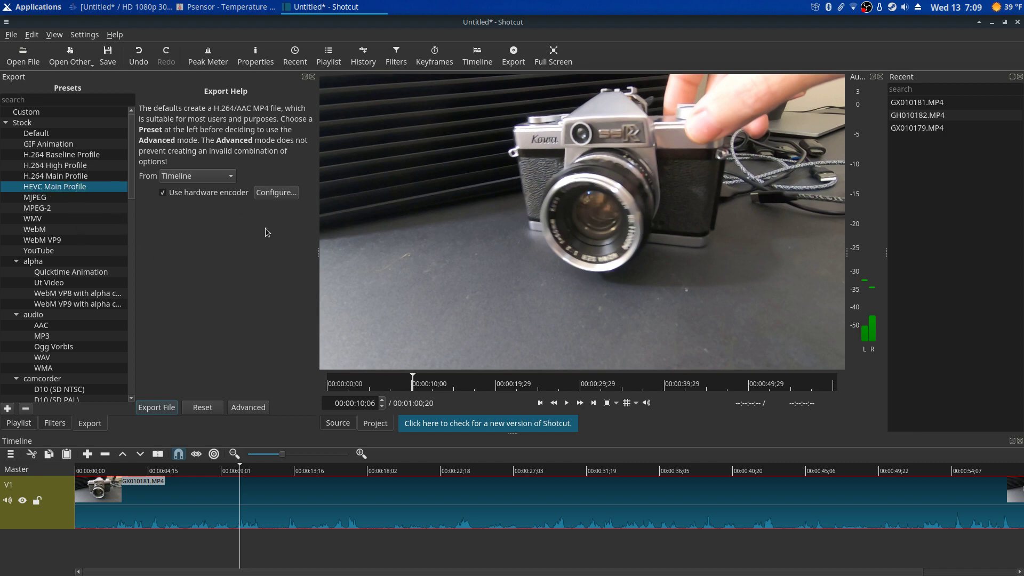
pyautogui.click(268, 196)
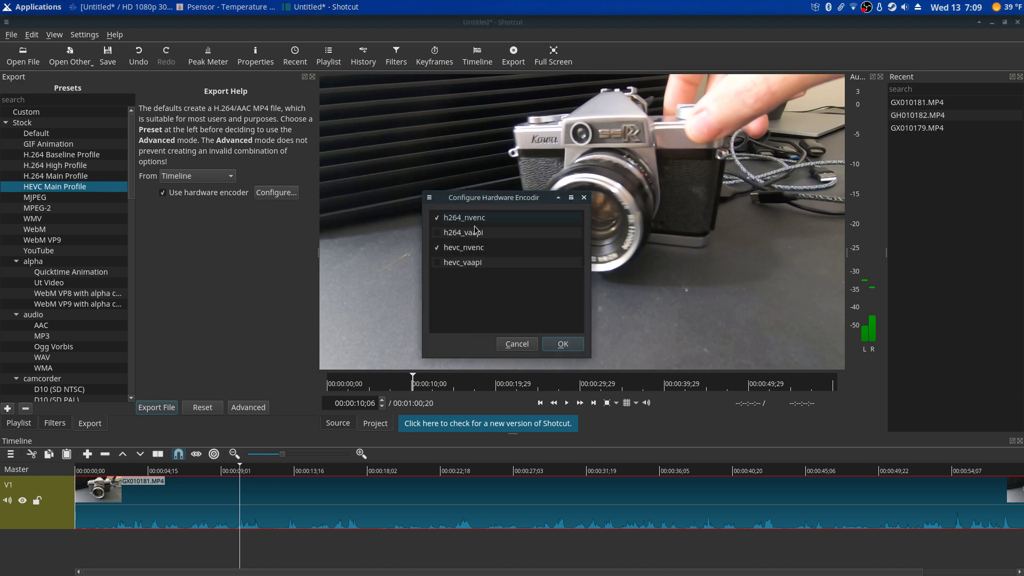
pyautogui.click(517, 344)
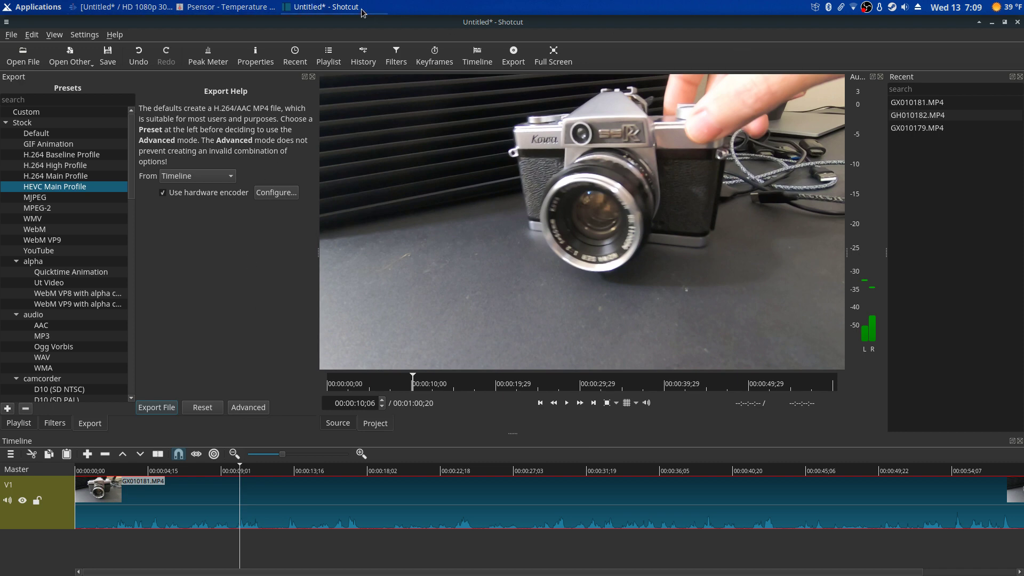
pyautogui.click(307, 5)
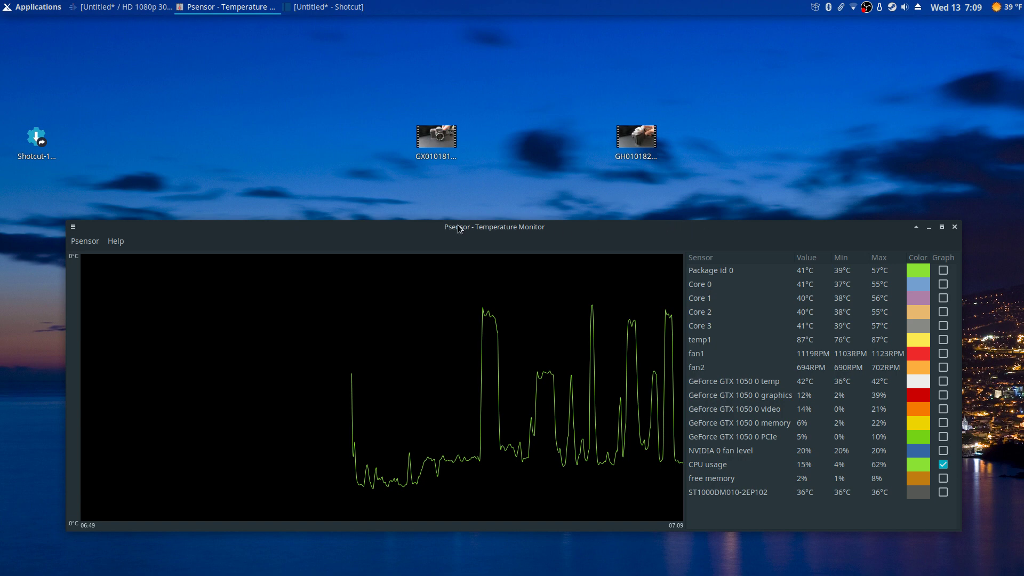
# - Select and clear both desktop videos, then nudge the Psensor window lower and unfocus it
pyautogui.moveTo(357, 105); pyautogui.dragTo(699, 201)
pyautogui.click(517, 172)
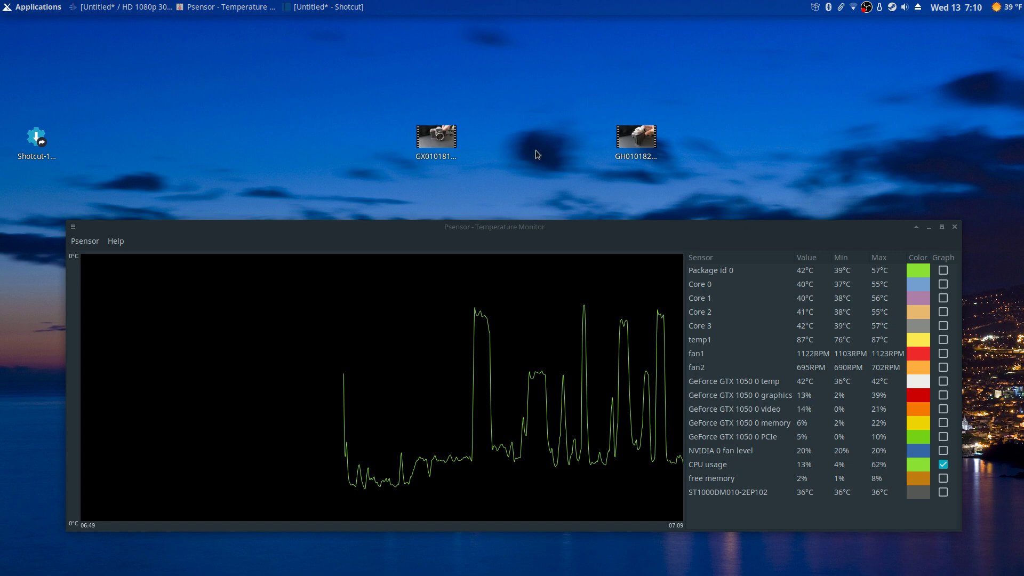
pyautogui.moveTo(518, 227); pyautogui.dragTo(507, 204)
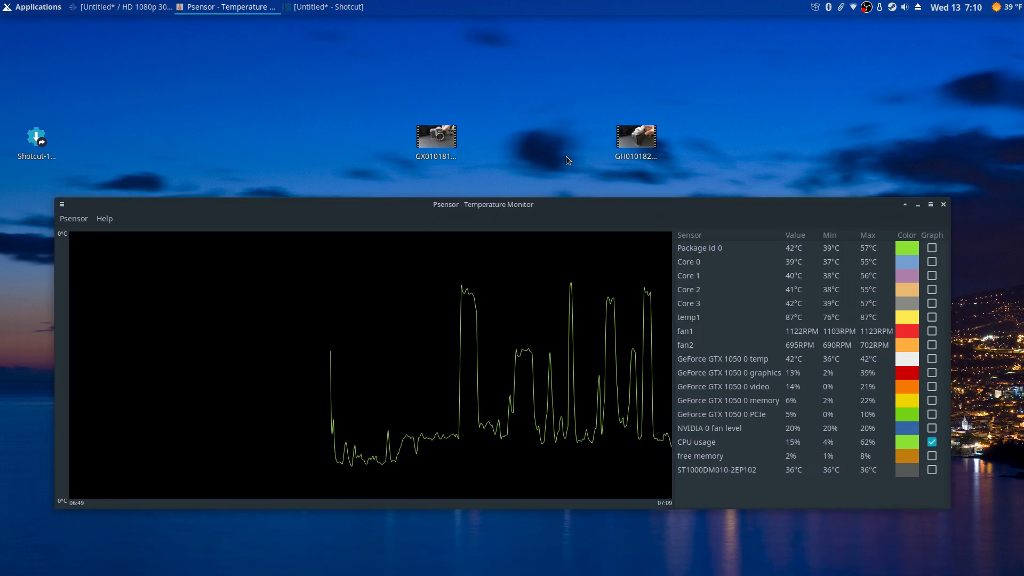
pyautogui.click(542, 146)
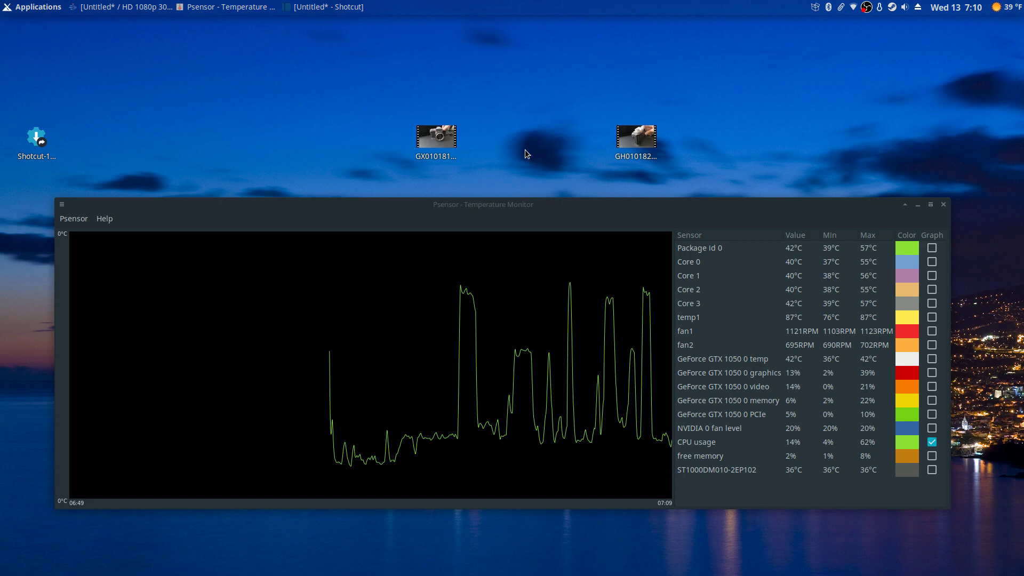
pyautogui.moveTo(531, 204)
pyautogui.mouseDown()
pyautogui.moveTo(598, 391)
pyautogui.moveTo(538, 201)
pyautogui.mouseUp()
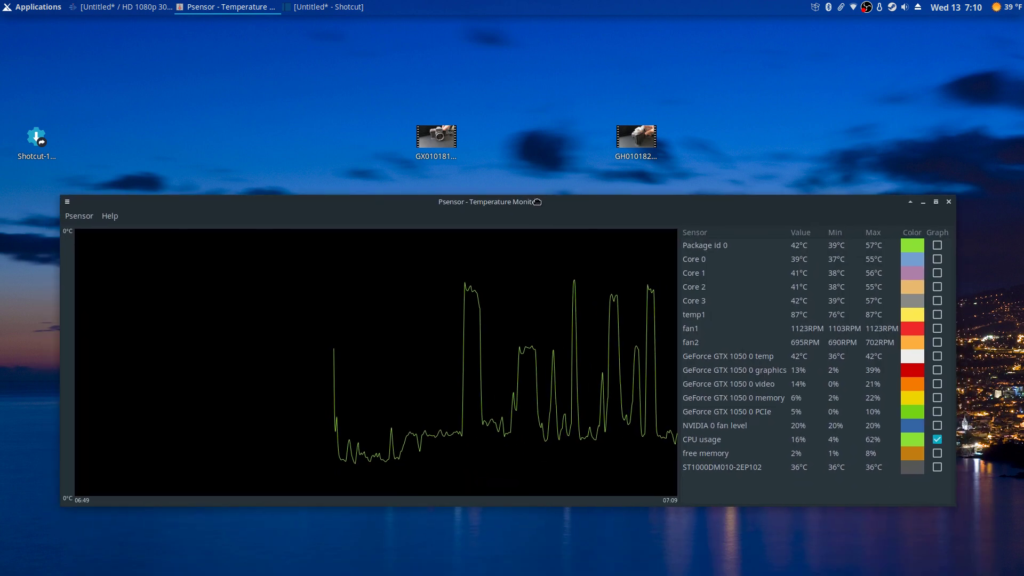
pyautogui.click(348, 144)
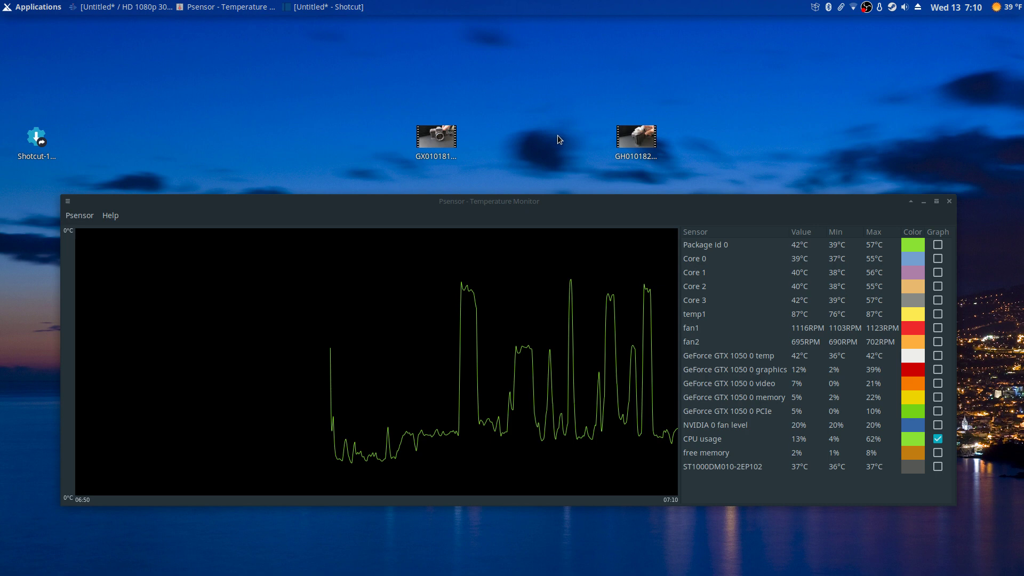
# - Play GH010182.MP4 then GX010181.MP4 in VLC with Psensor in front, closing VLC each time
pyautogui.doubleClick(628, 163)
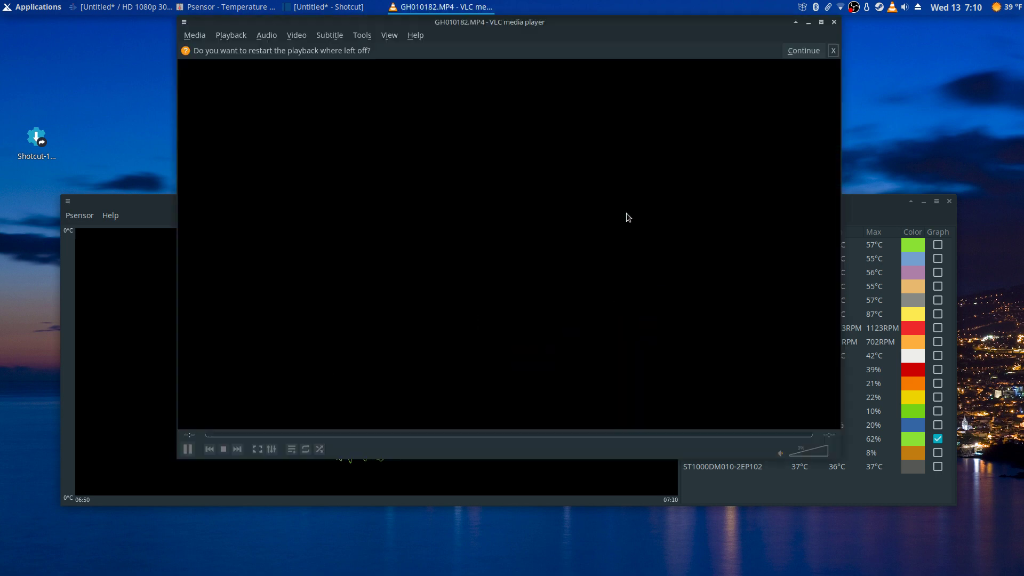
pyautogui.click(873, 205)
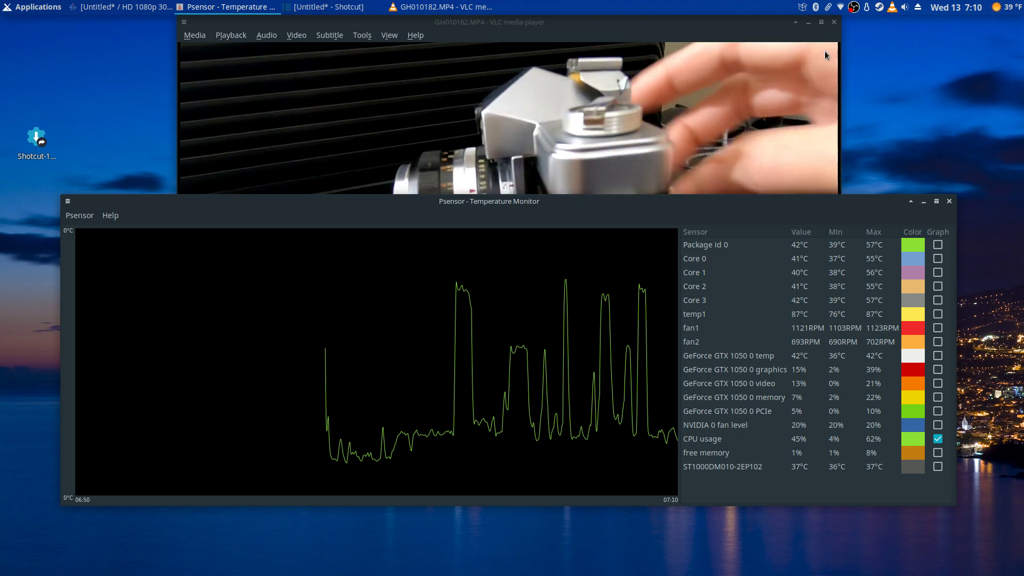
pyautogui.click(834, 22)
pyautogui.doubleClick(450, 141)
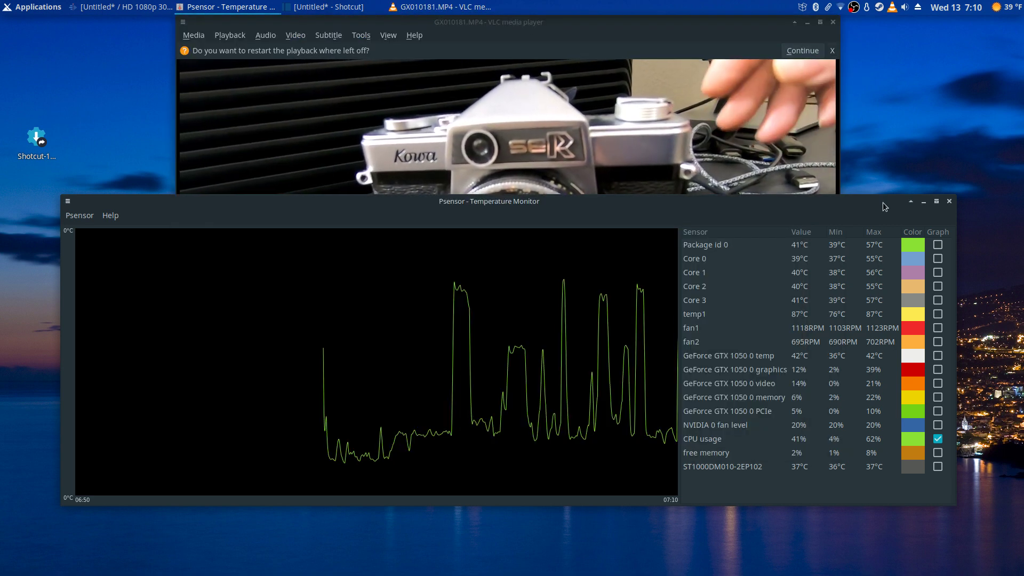
pyautogui.click(834, 23)
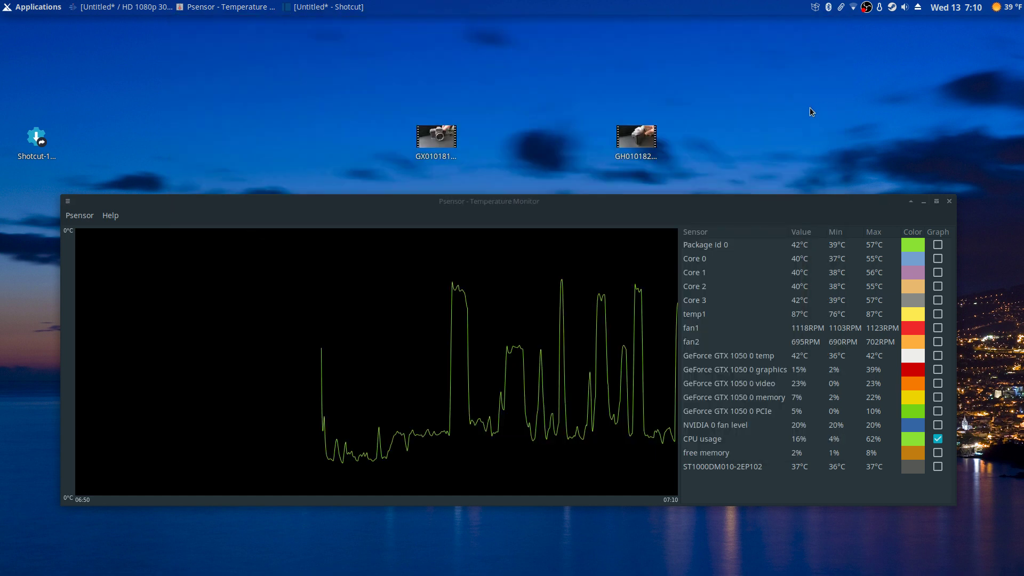